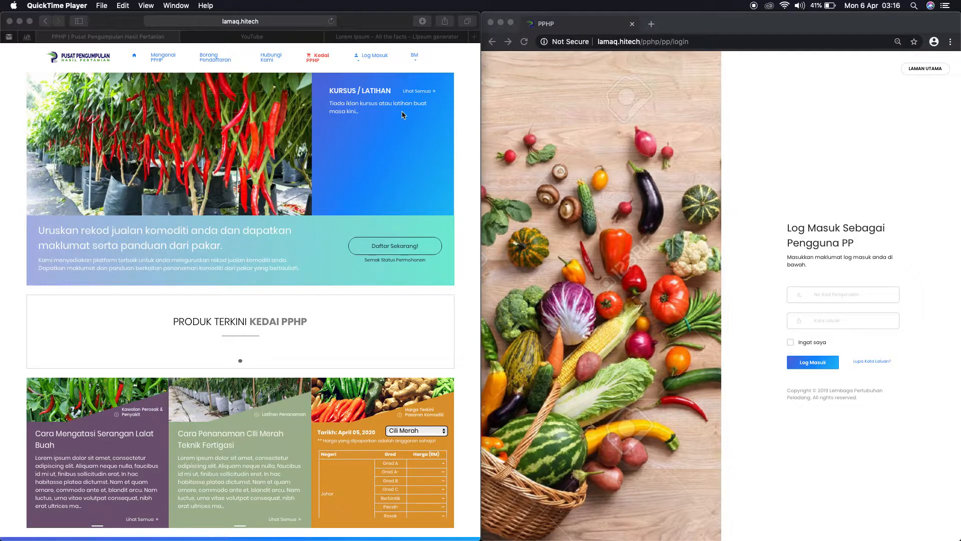
Step: Log in as a Pengguna PP with the technical officer's ID and password, declining to save the password
click(372, 58)
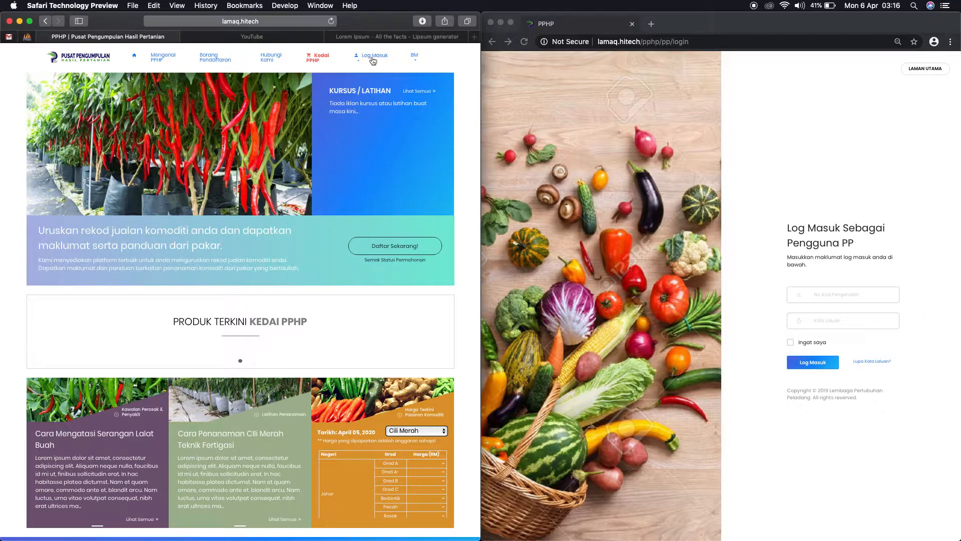
click(373, 58)
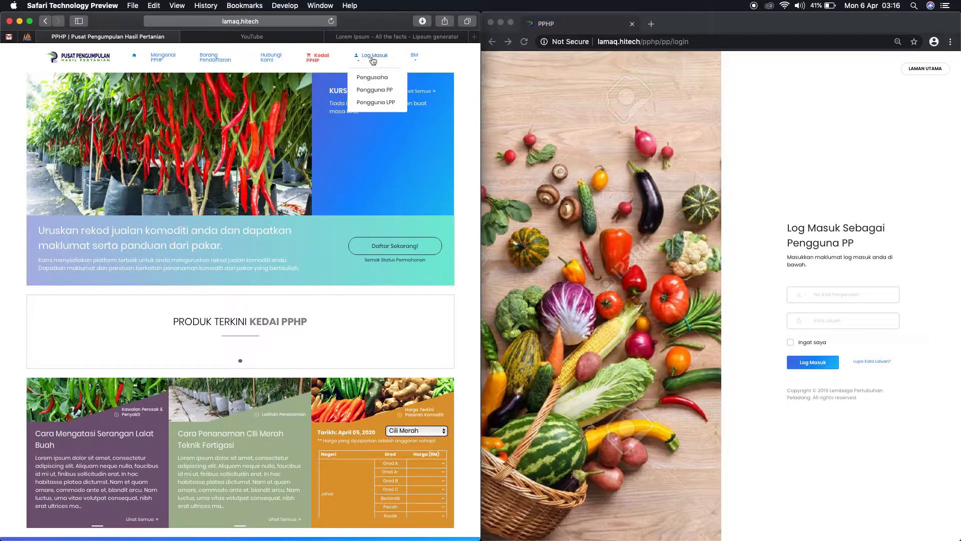
click(378, 94)
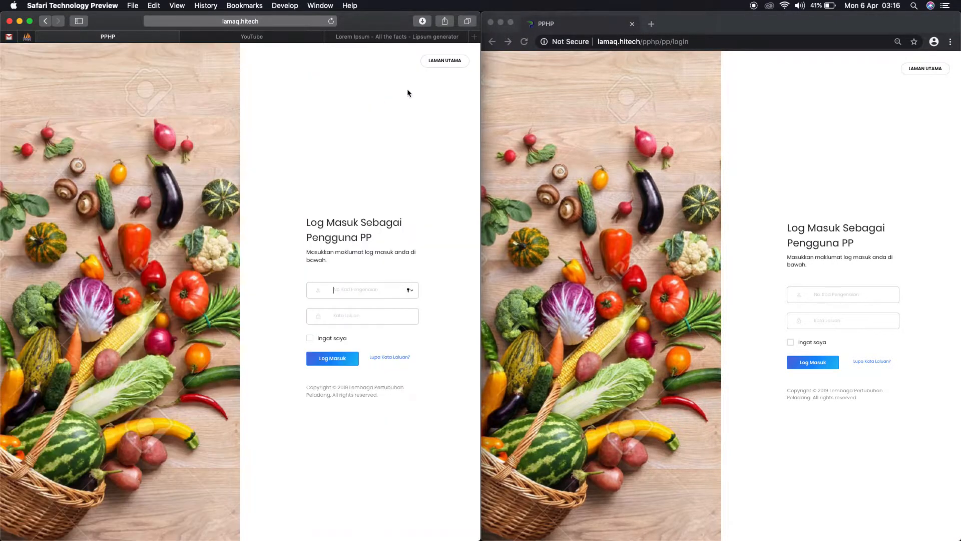
text(5555)
key(Tab)
click(350, 358)
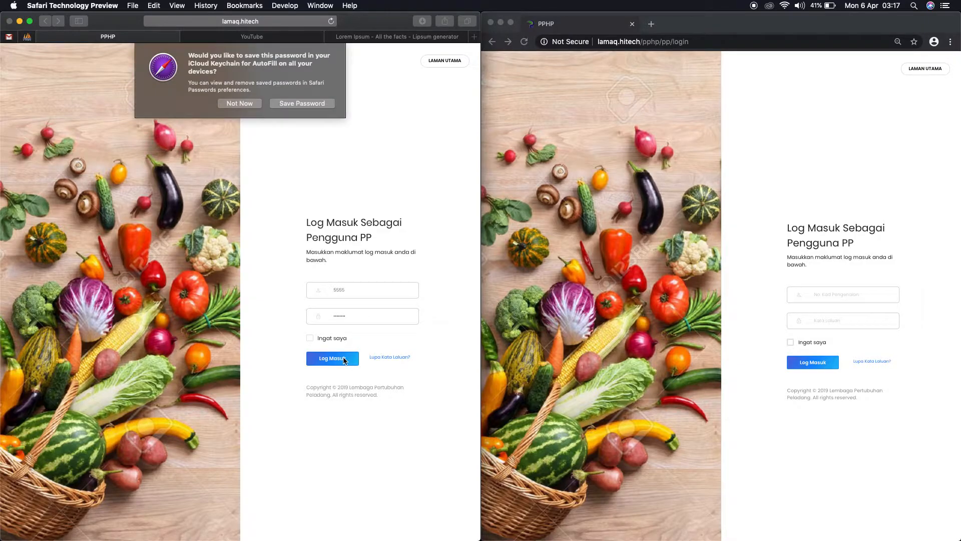
click(257, 102)
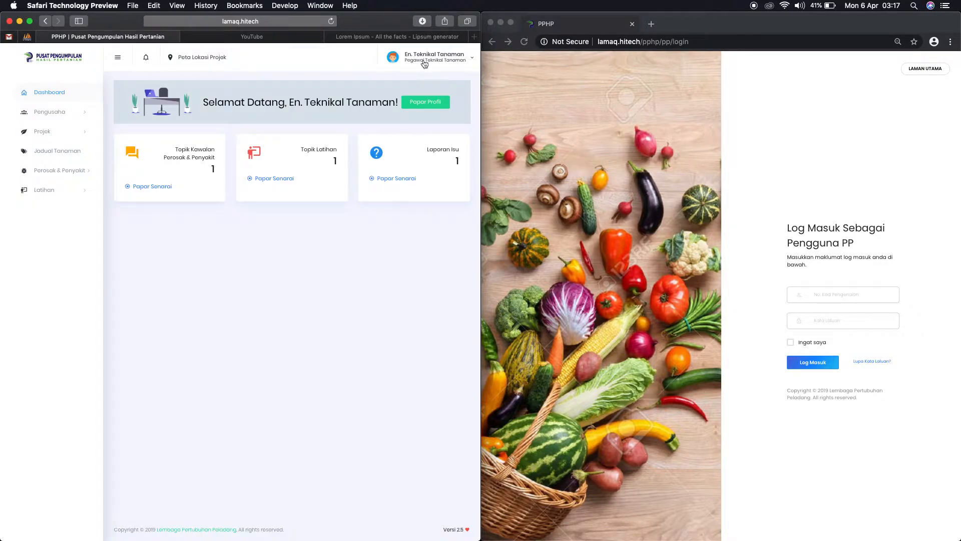
Step: Log in to the Chrome session with the project manager's ID and password, then return to the Safari window
click(857, 141)
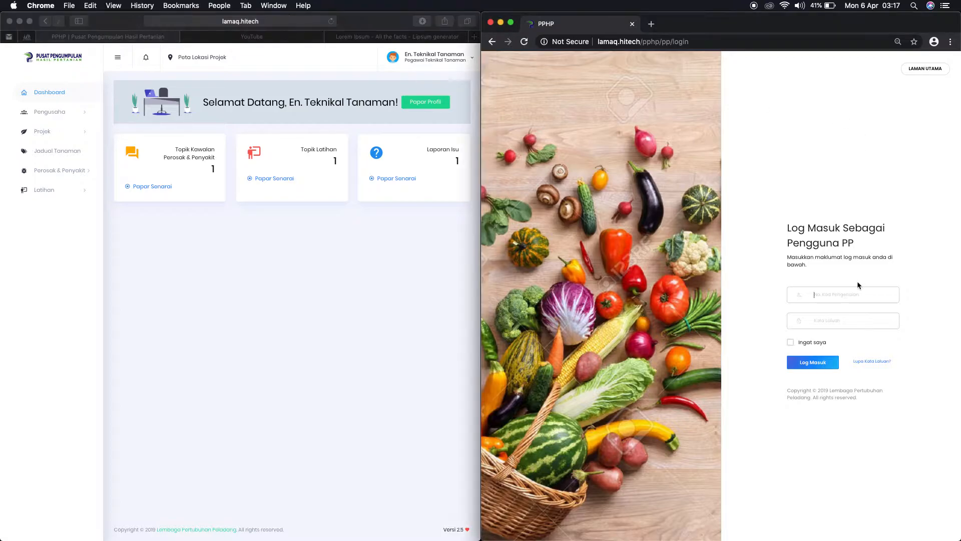
click(843, 295)
text(222)
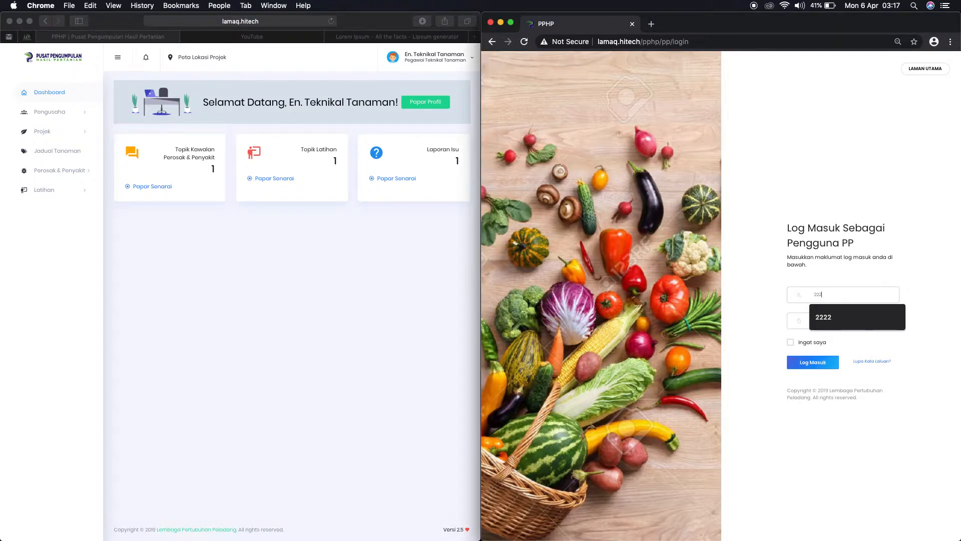
text(2)
key(Tab)
text(•••)
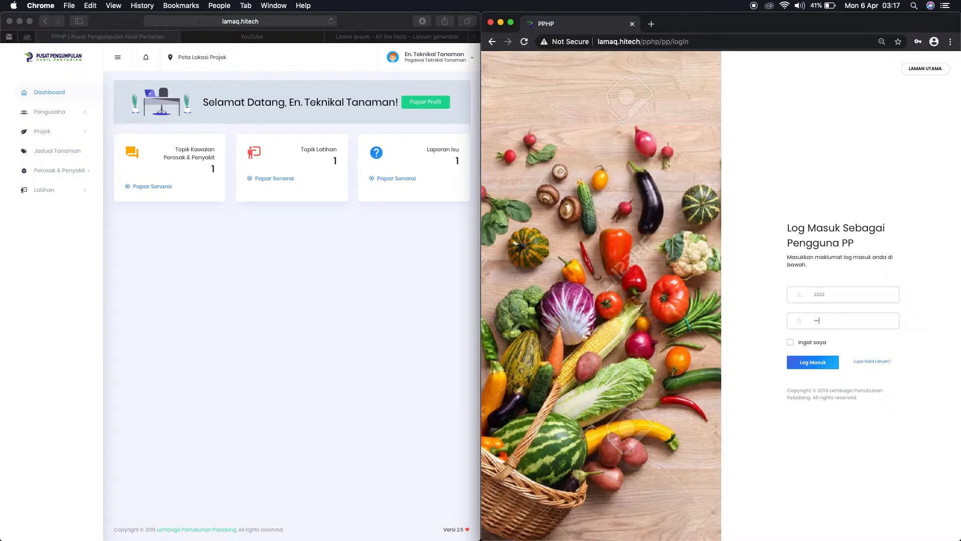
click(818, 366)
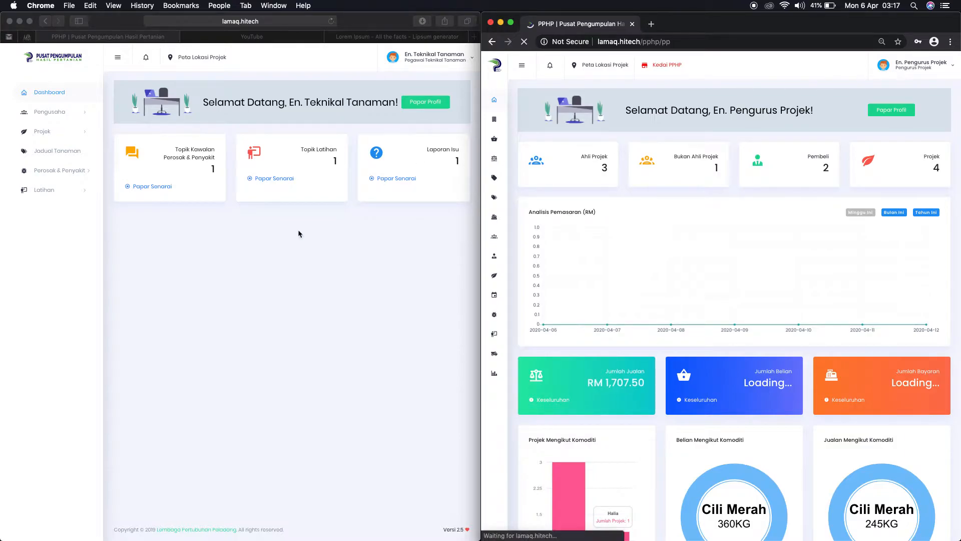
click(256, 259)
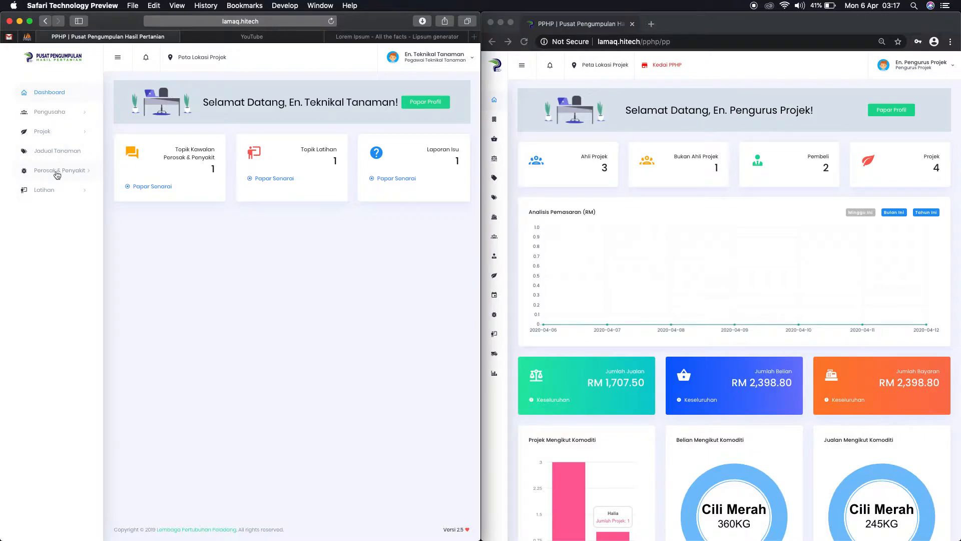
Step: Expand Latihan in the sidebar and open Iklan Latihan dan Kursus
click(70, 192)
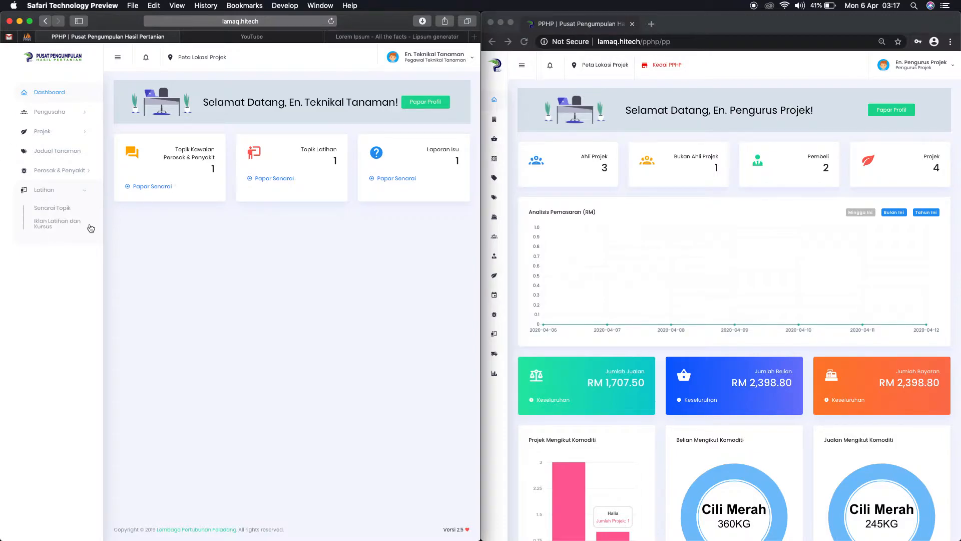
click(45, 225)
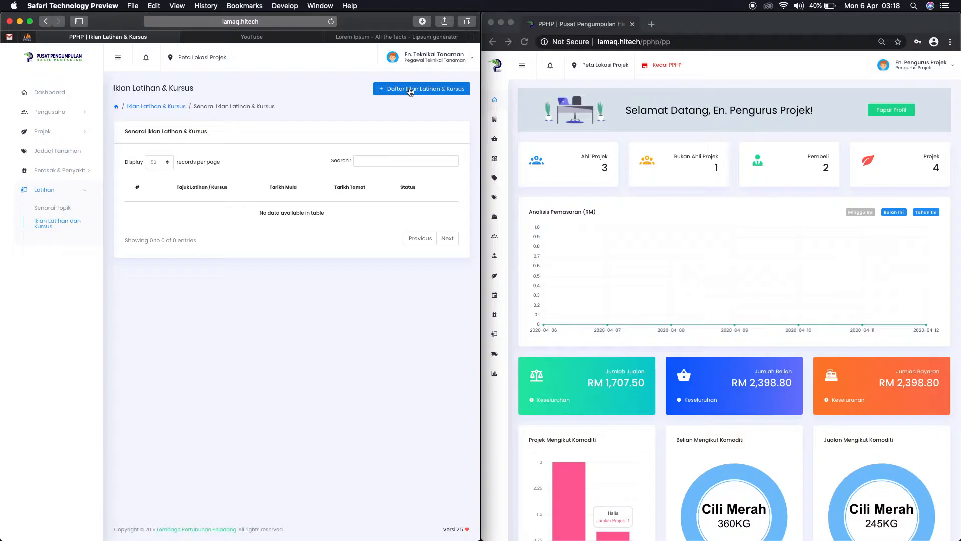
Step: Register a new training ad titled 'Kursus Latihan Penanaman Cili Teknik Fertigasi'
click(411, 90)
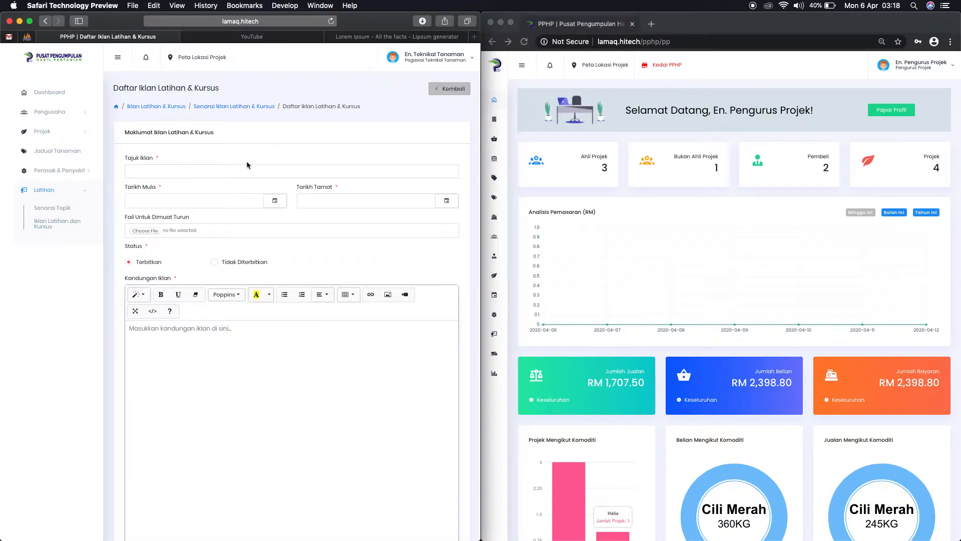
click(171, 173)
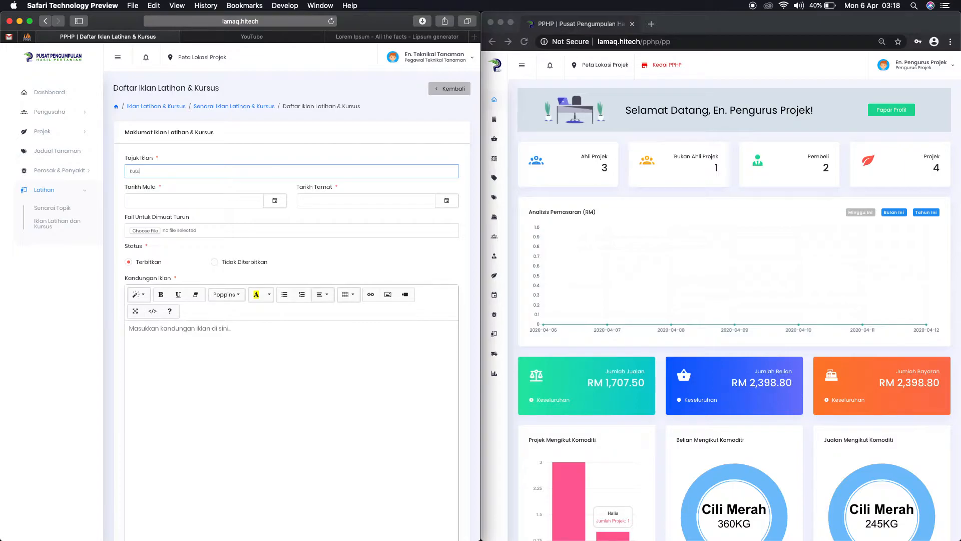
text(us Latihan Penang)
triple_click(123, 175)
click(240, 172)
click(241, 202)
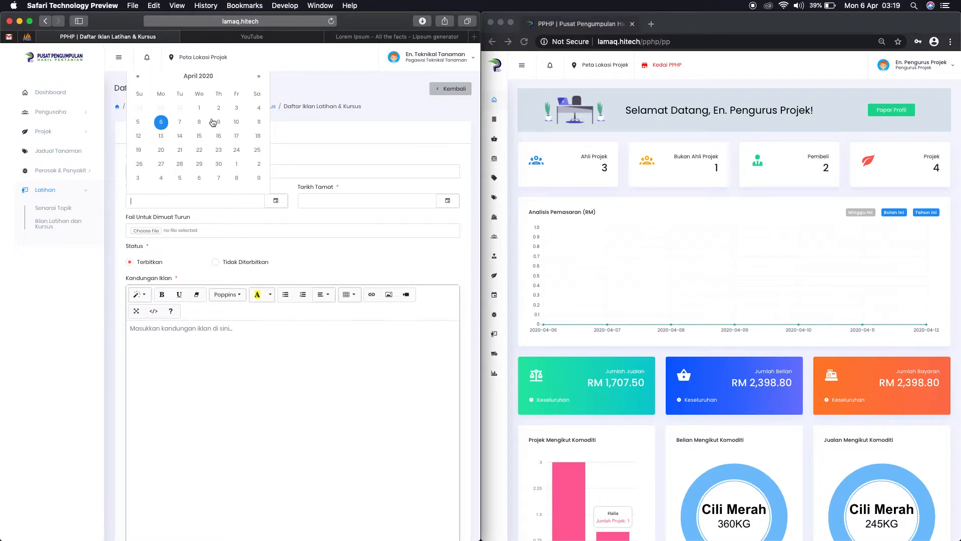
Step: Pick 25 April 2020 as Tarikh Mula and 26 April 2020 as Tarikh Tamat
click(257, 151)
click(338, 200)
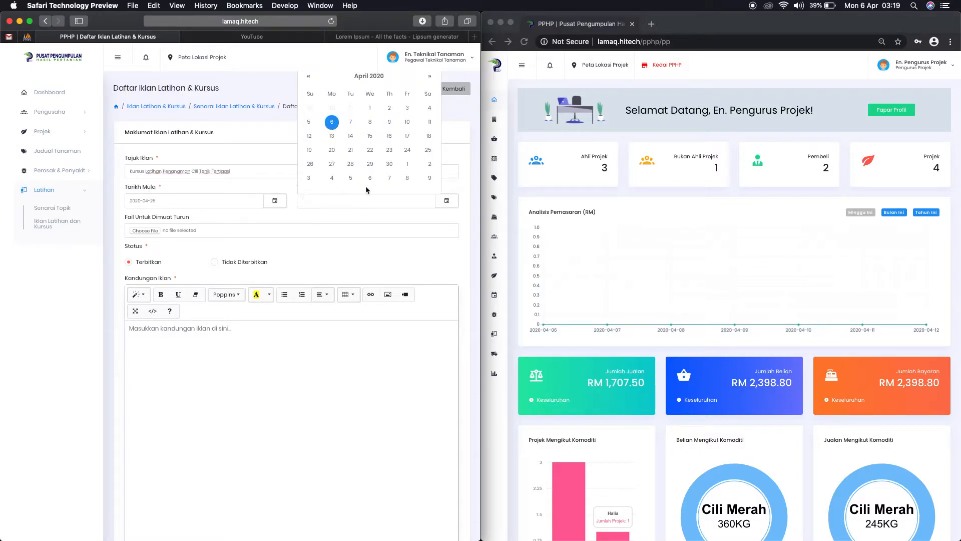
click(309, 166)
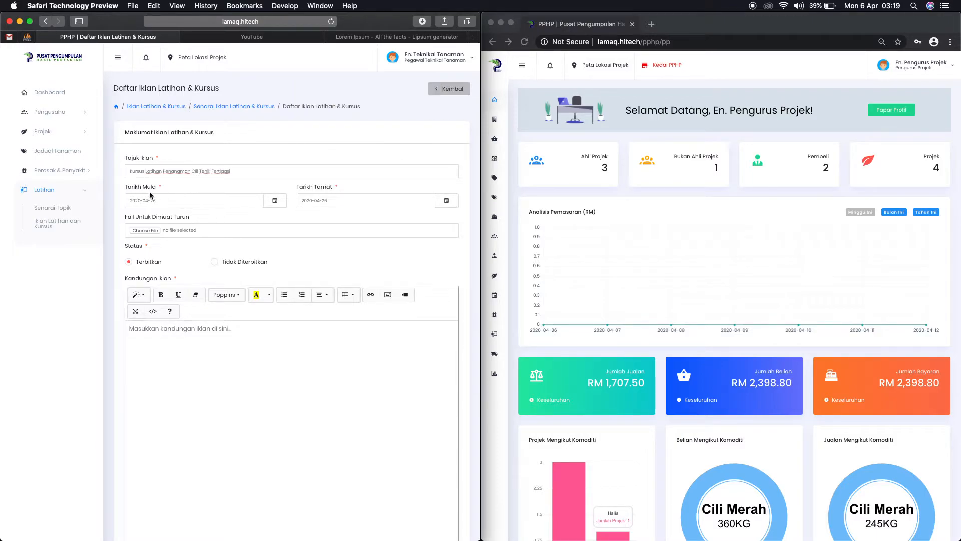
scroll(284, 223, down, 1)
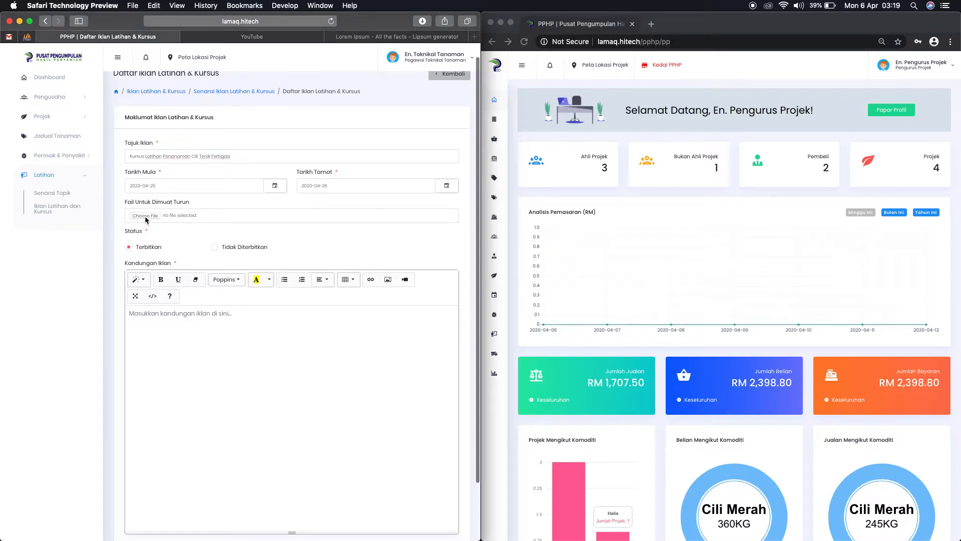
scroll(232, 206, down, 1)
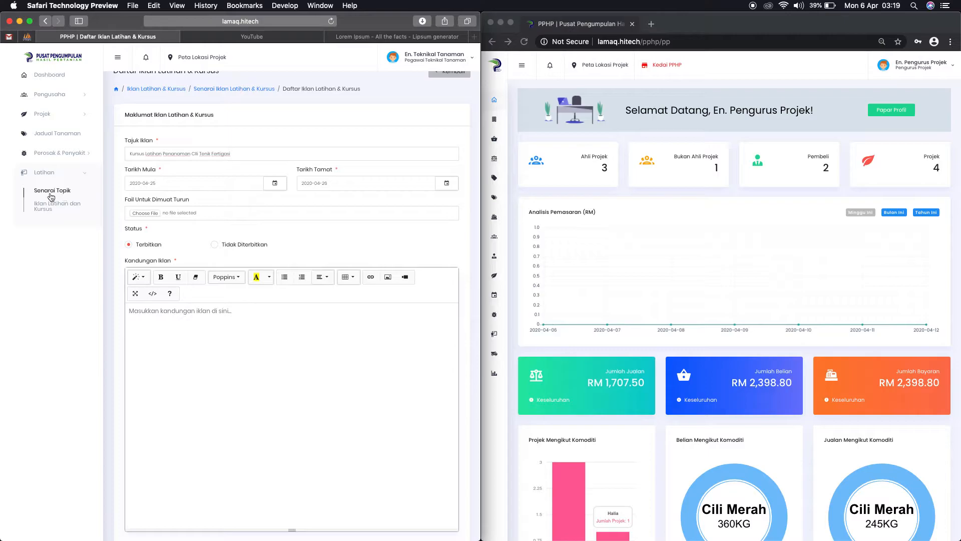
Step: Attach the lalat-buah file as the ad's downloadable file
click(181, 214)
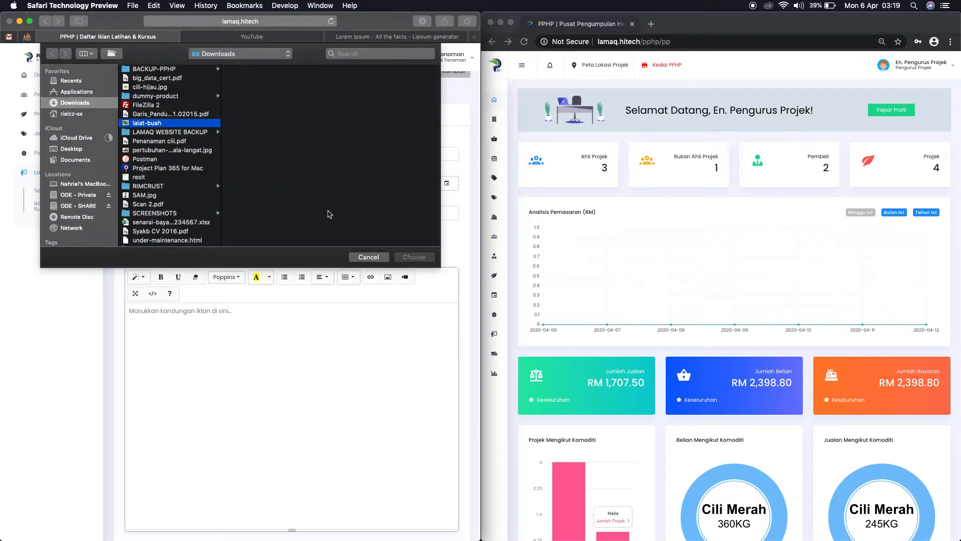
click(415, 257)
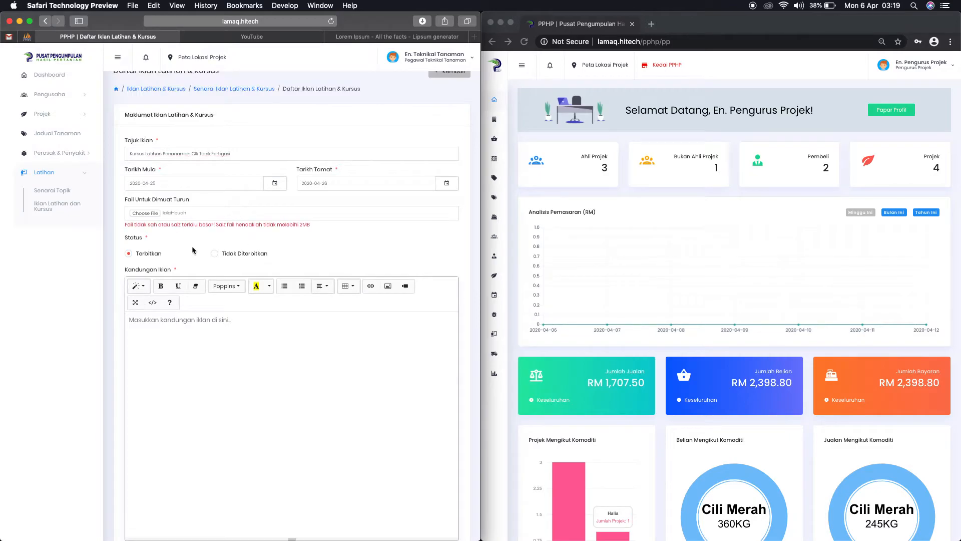
click(196, 214)
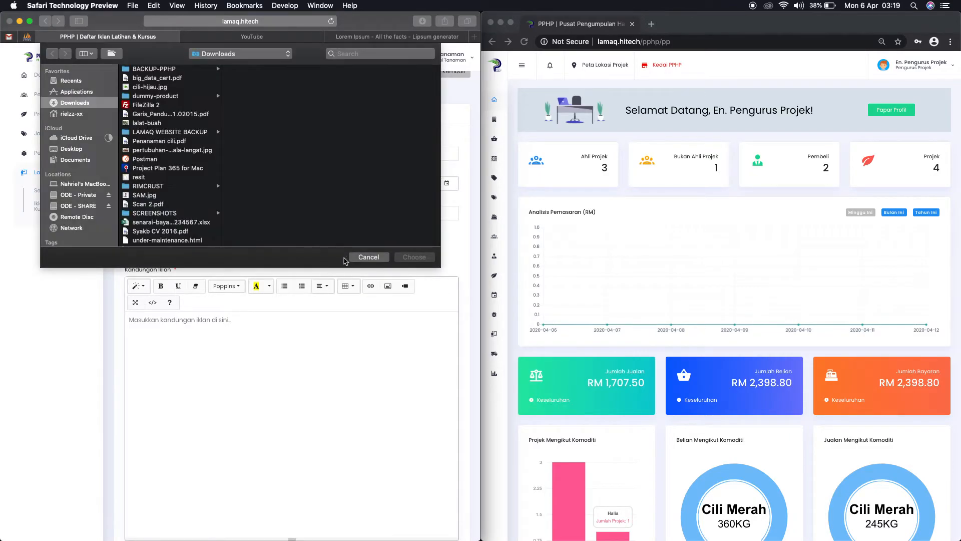
key(Escape)
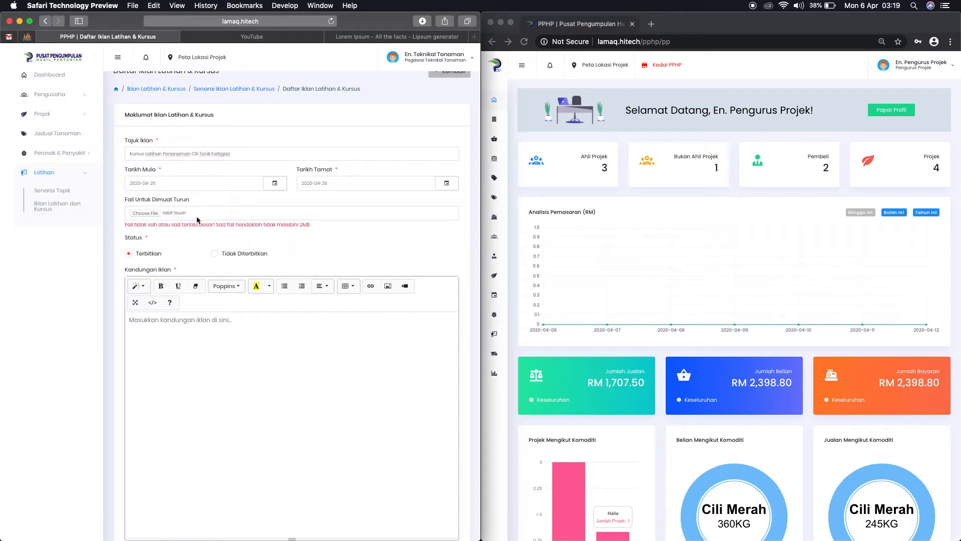
Step: Swap in Penanaman cili.pdf and note the warning that files must not exceed 2MB
click(197, 214)
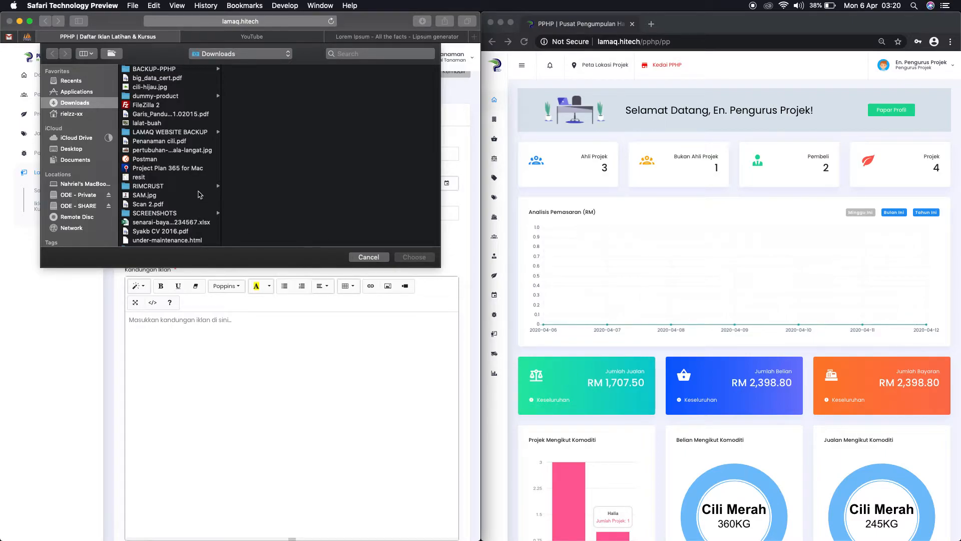
click(181, 142)
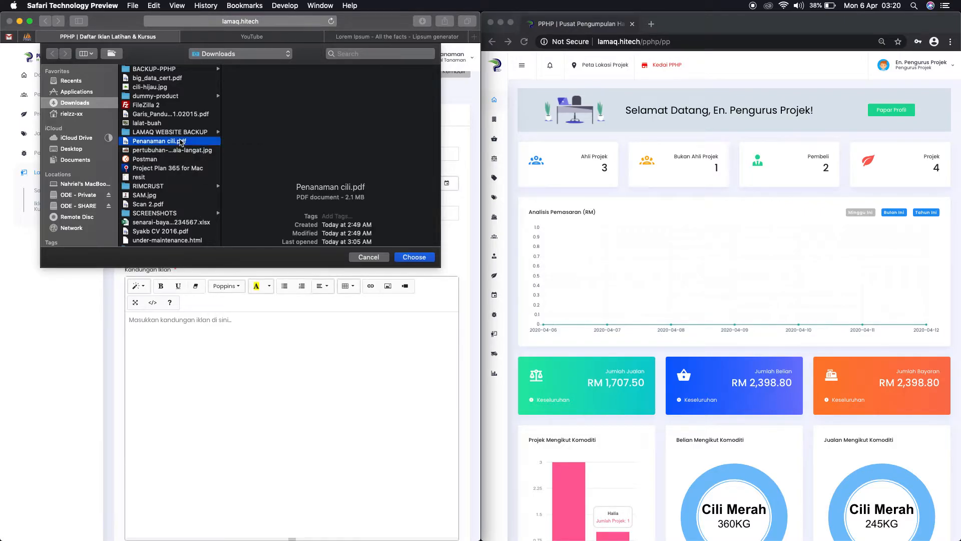
click(413, 257)
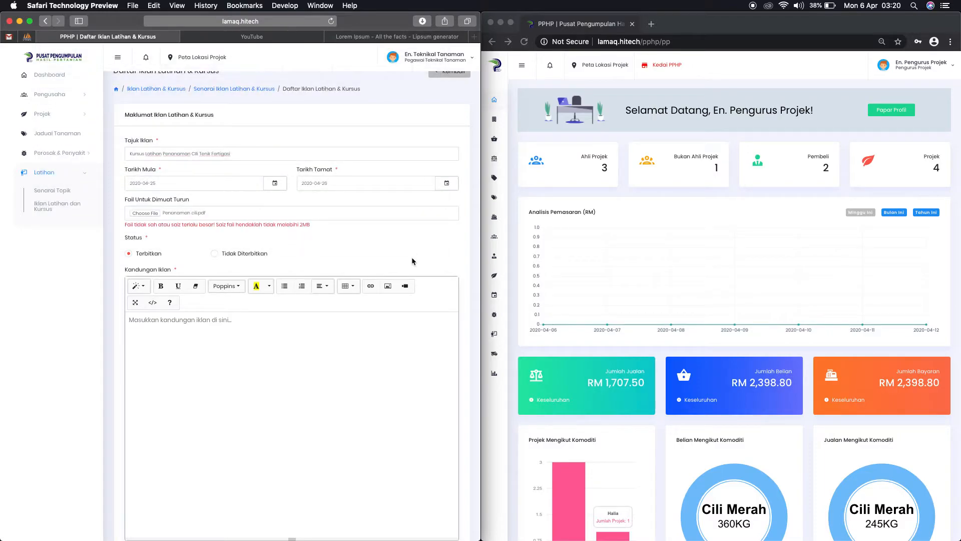
drag(311, 225, 282, 225)
click(338, 231)
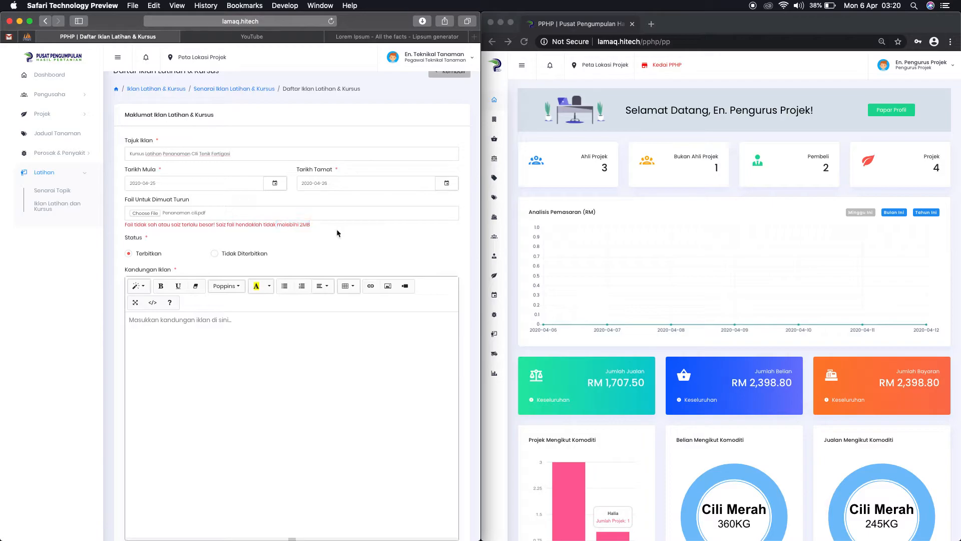
click(210, 217)
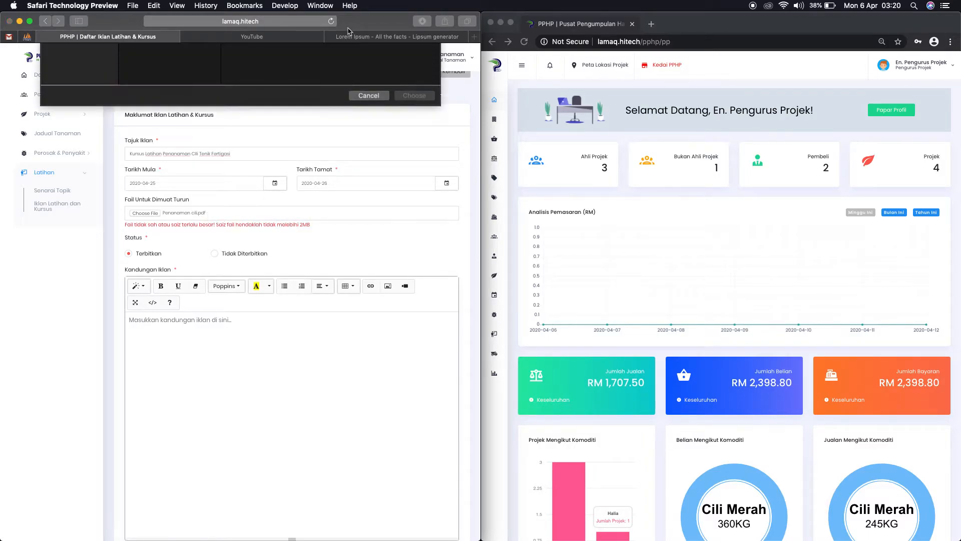
key(Escape)
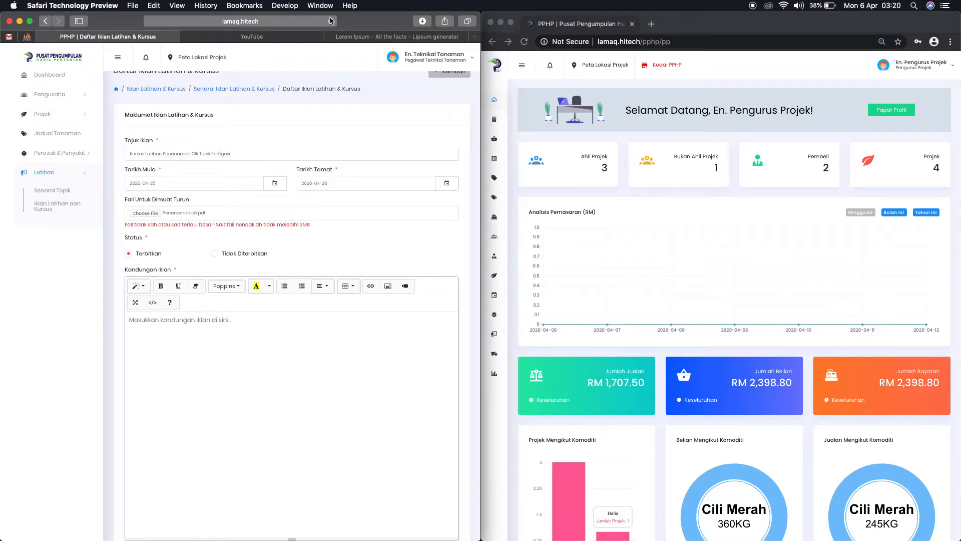
Step: Reload the form, re-enter the course title, and set dates 2020-04-25 to 2020-04-26
click(331, 22)
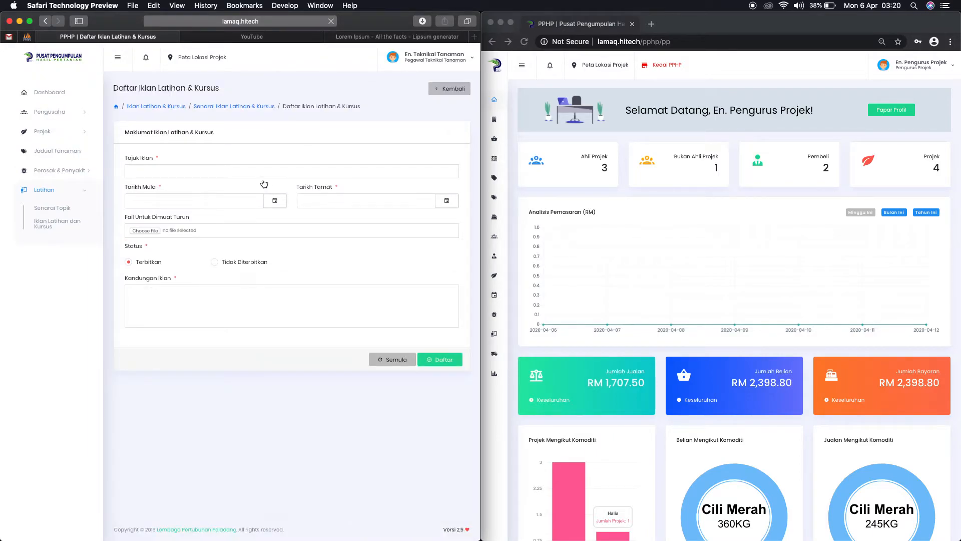
click(189, 150)
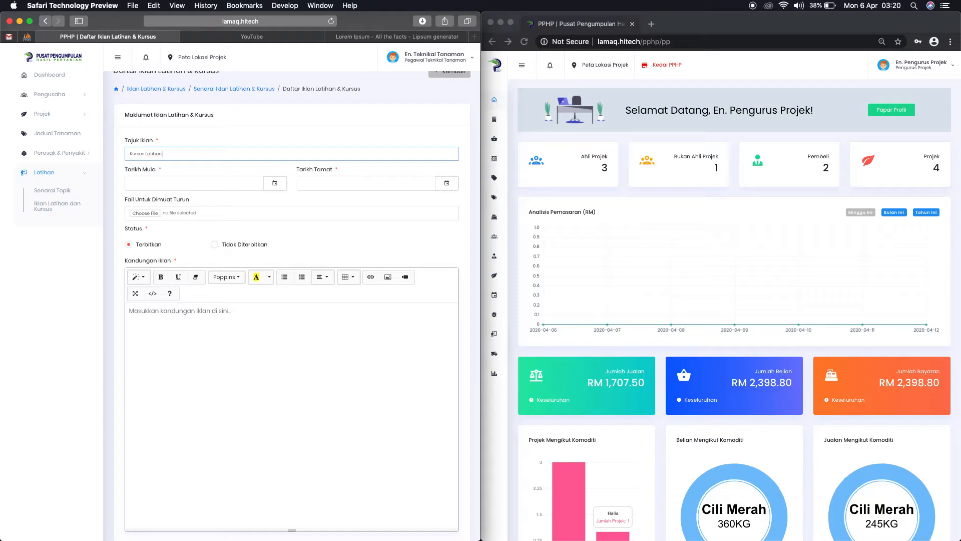
text(Kursus Latihan Penanaman Cili Teknik Fertigasi)
click(174, 179)
click(252, 290)
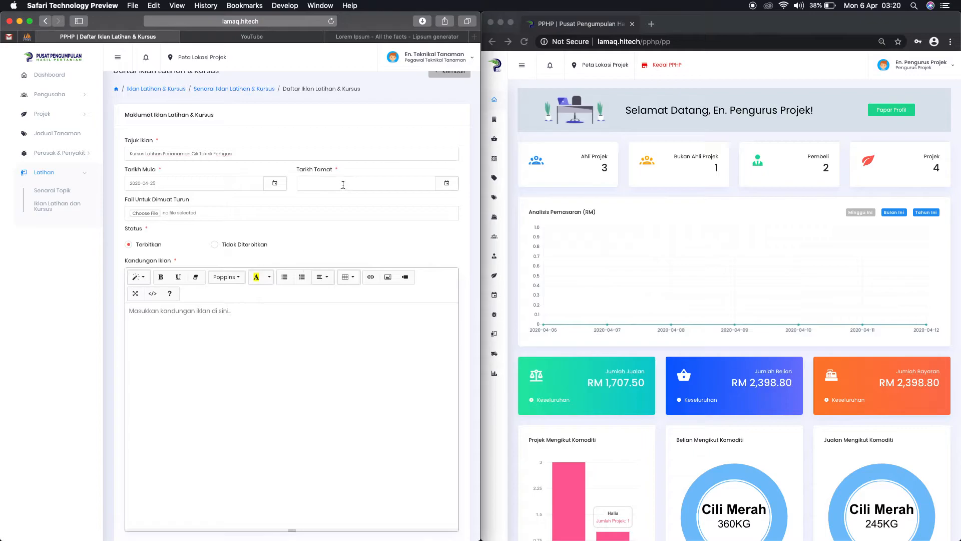
click(343, 185)
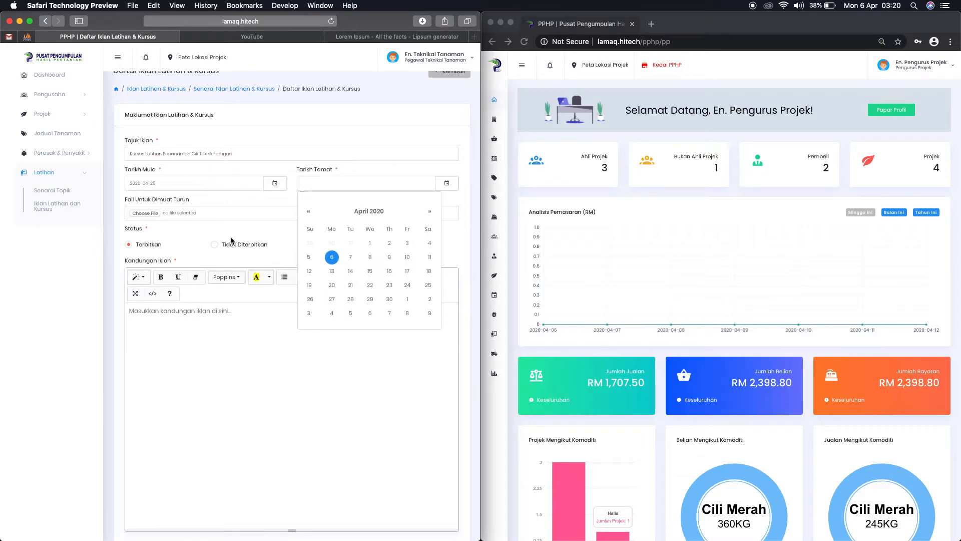
click(310, 298)
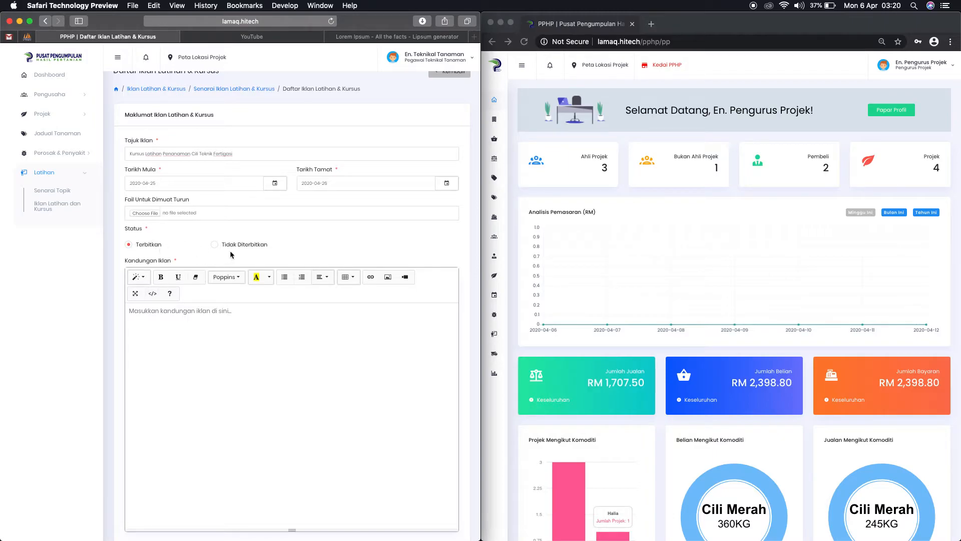
Step: Paste the first Lorem Ipsum paragraph from the generator page into Kandungan Iklan
scroll(182, 277, down, 2)
click(204, 300)
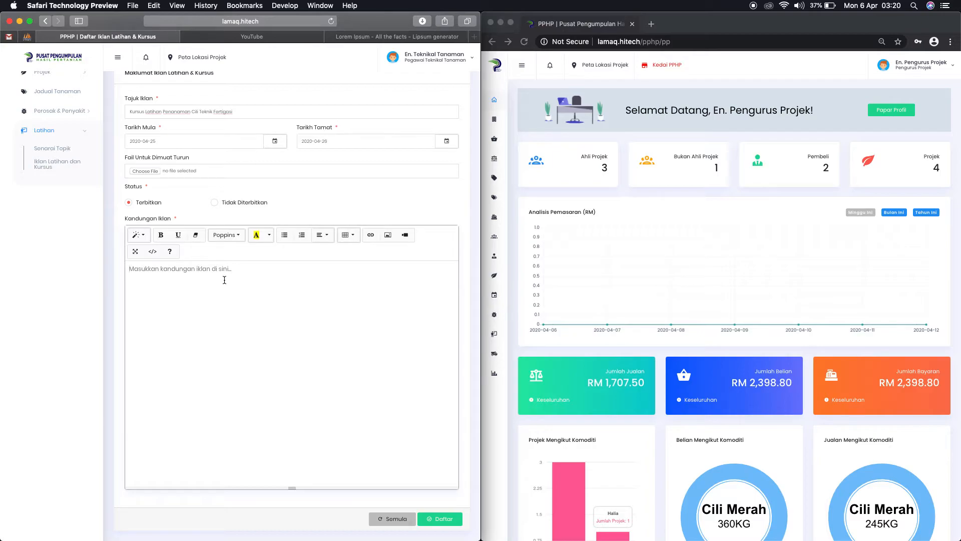
click(355, 36)
click(303, 259)
drag(415, 253, 0, 225)
key(super+c)
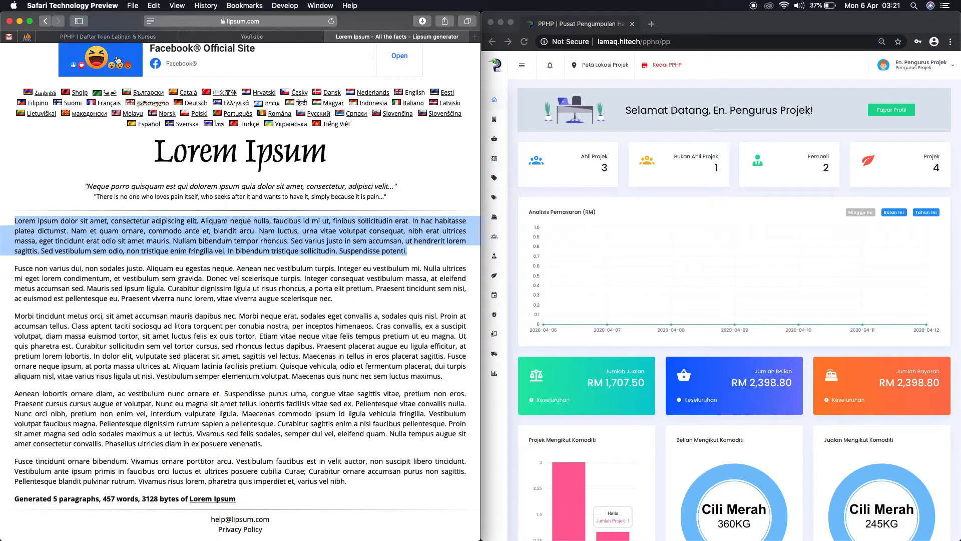
click(132, 40)
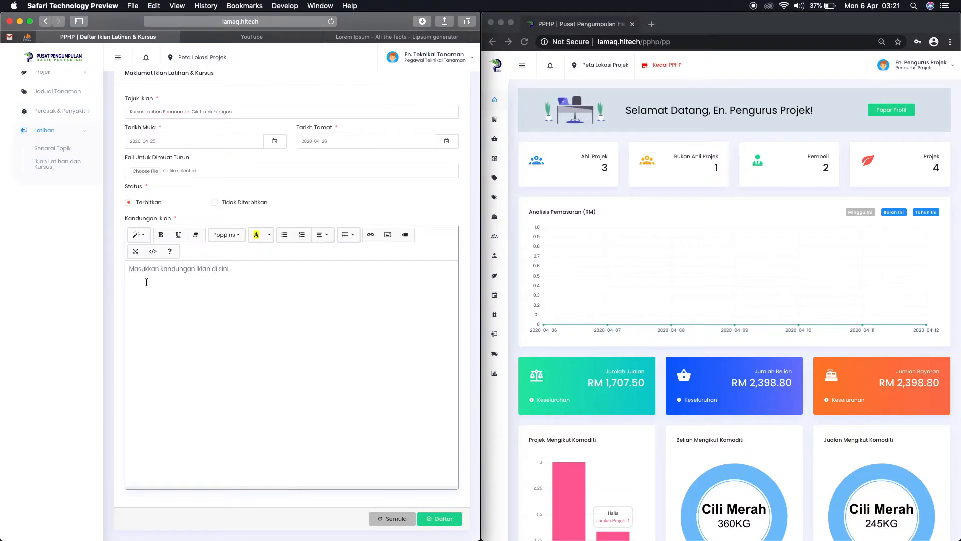
key(super+v)
Step: Remove the pasted paragraph's font styling and submit the ad with Daftar
drag(153, 302, 123, 268)
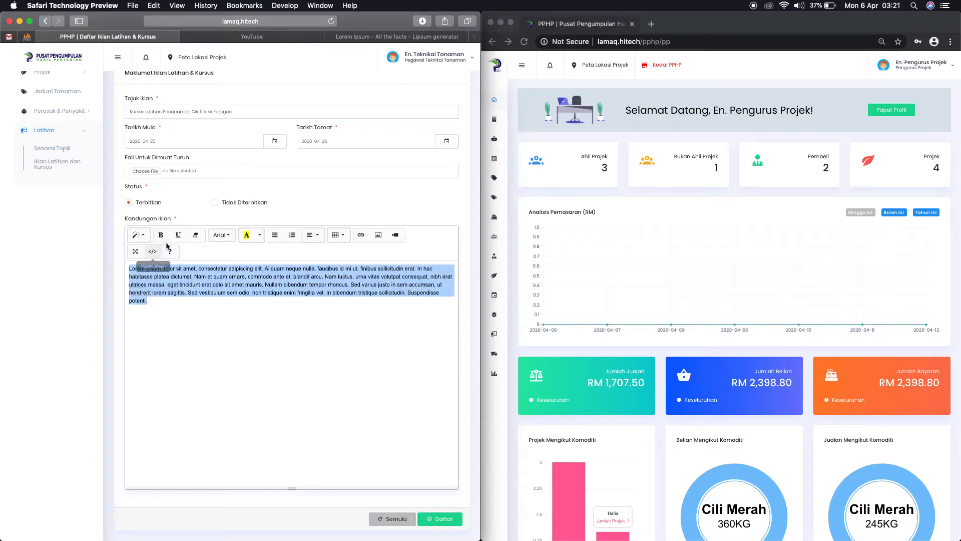
click(196, 234)
click(193, 318)
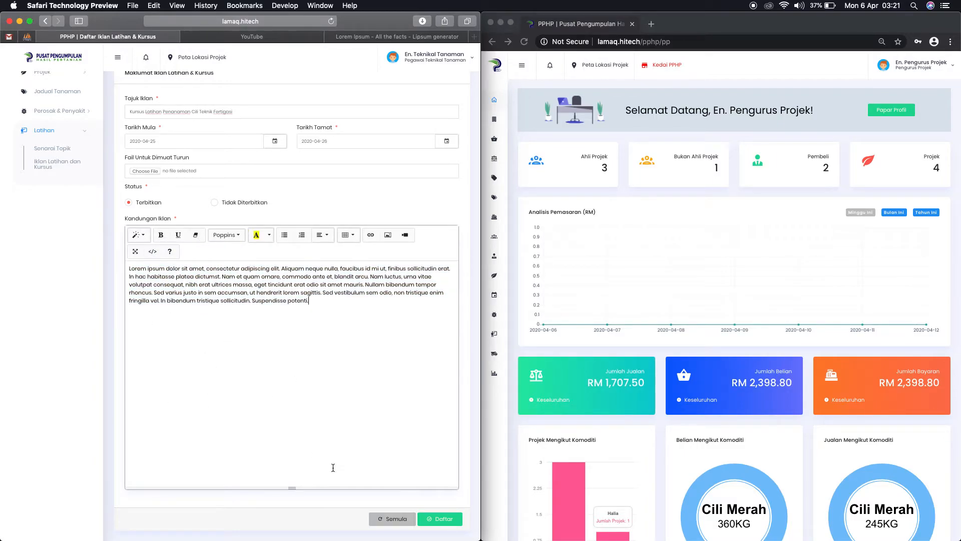
click(449, 521)
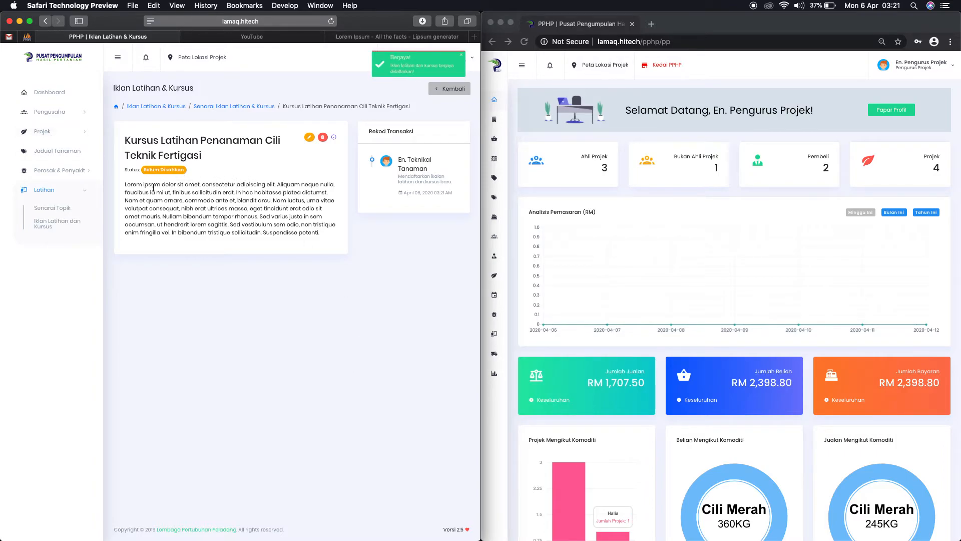
Step: Confirm the new ad shows Belum Disahkan, then reload the project manager's dashboard in Chrome
drag(145, 171, 184, 167)
click(193, 203)
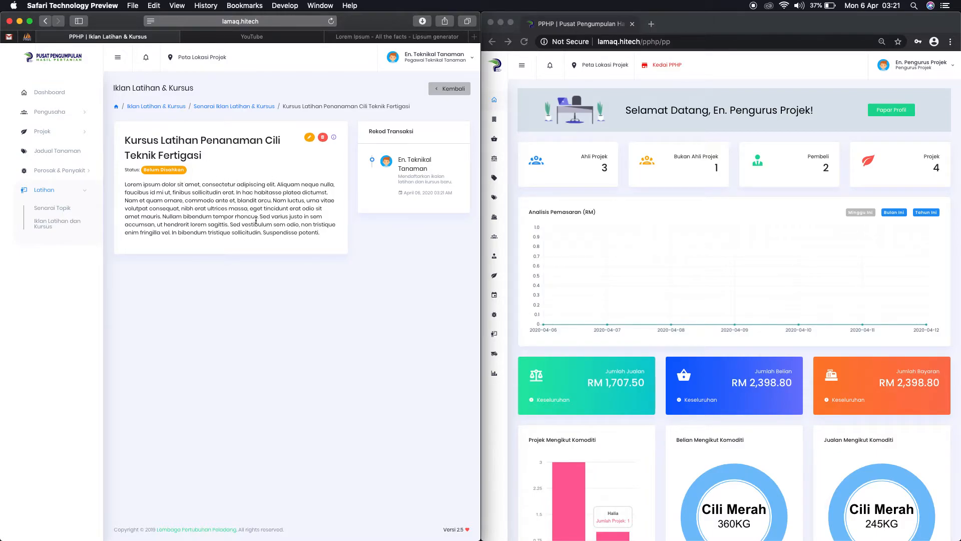
click(719, 125)
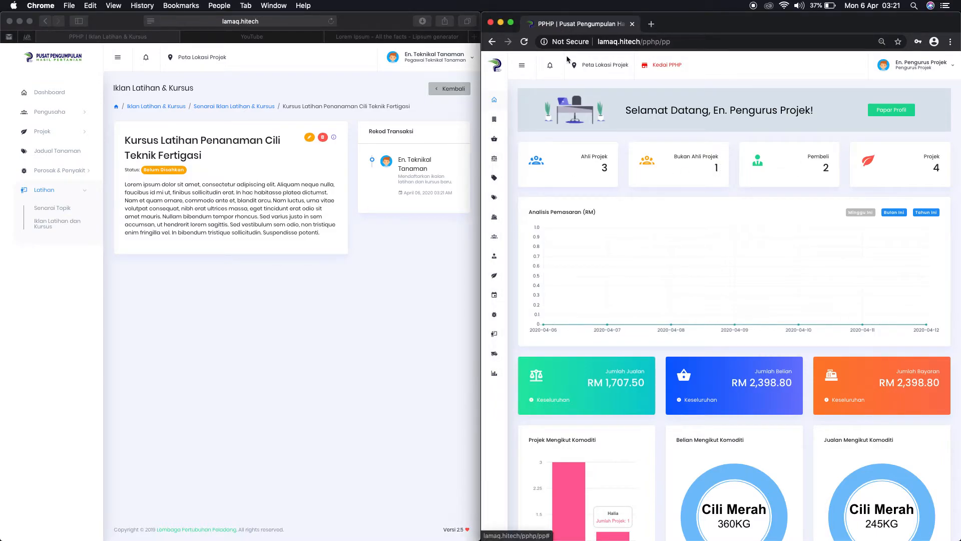
click(499, 66)
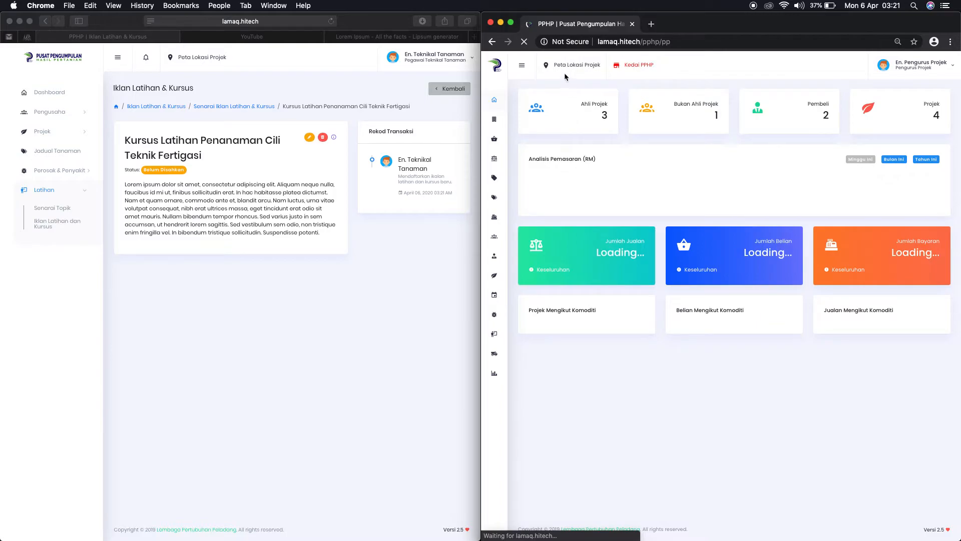
Step: As project manager, check notifications and open the chili fertigation course ad from Iklan Latihan dan Kursus
click(551, 70)
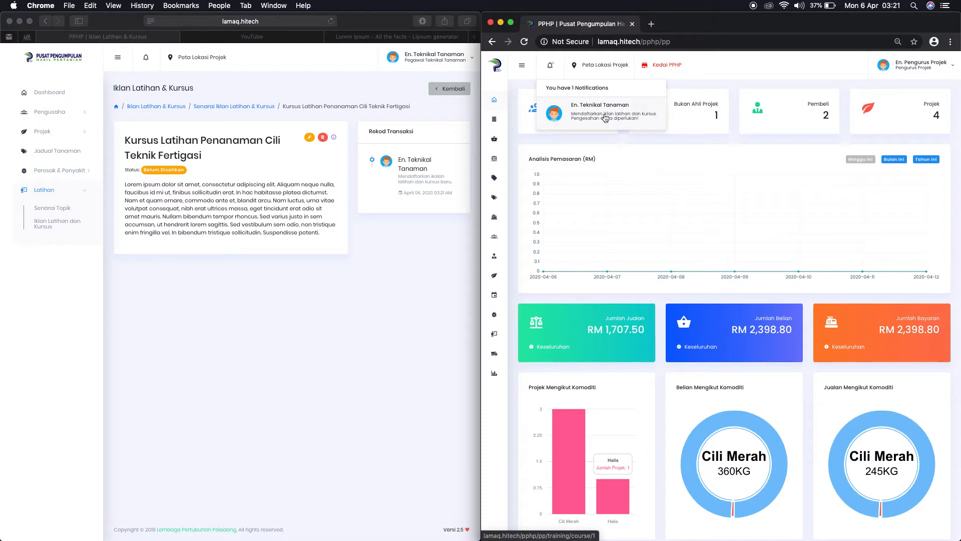
click(605, 118)
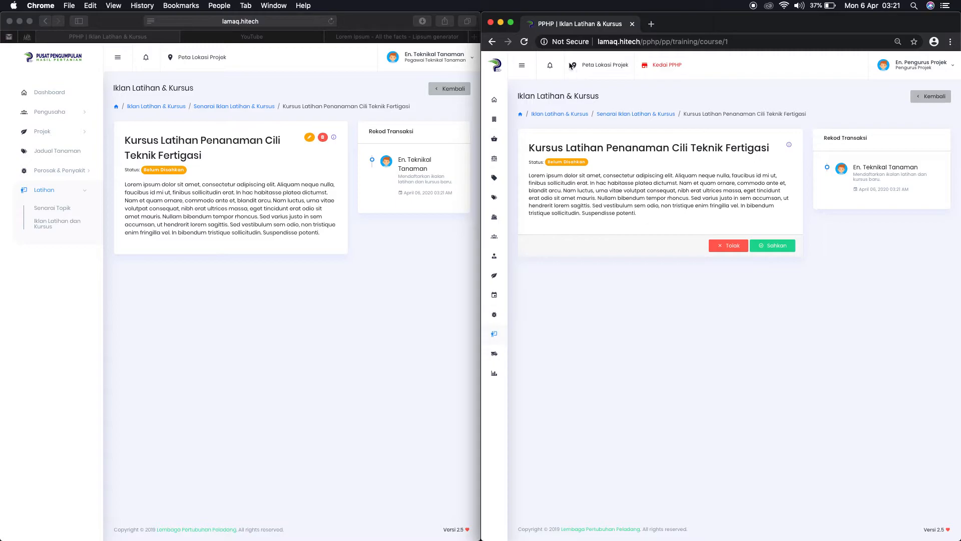
click(550, 67)
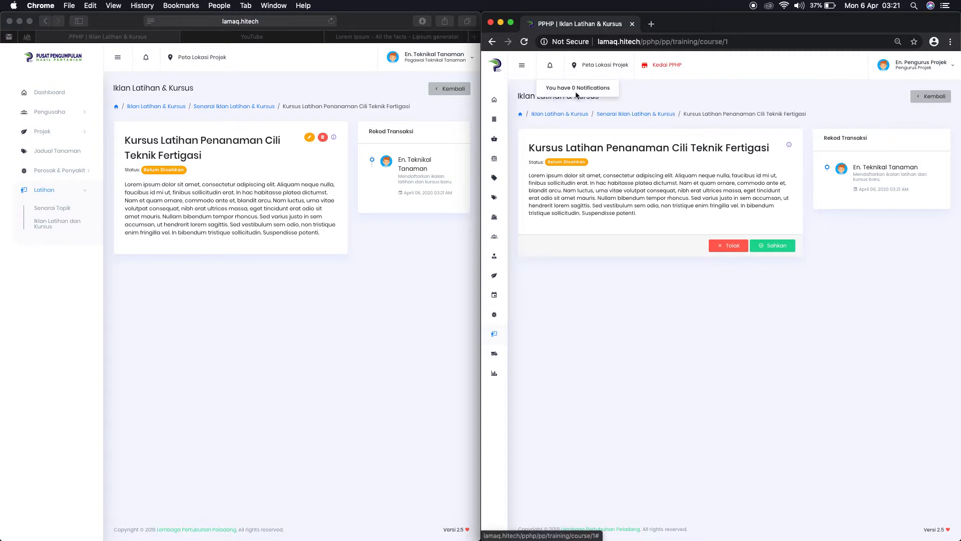
click(688, 124)
mouse_move(495, 333)
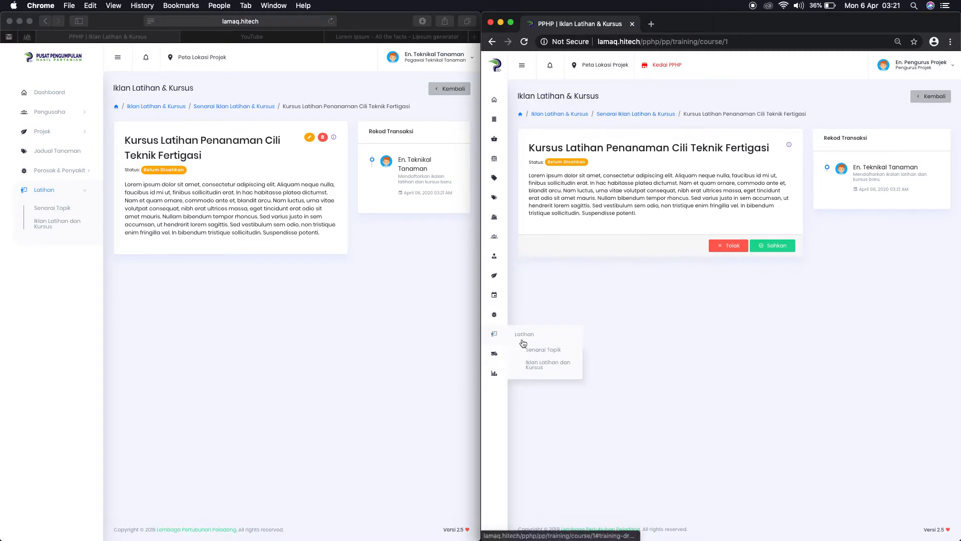
click(542, 365)
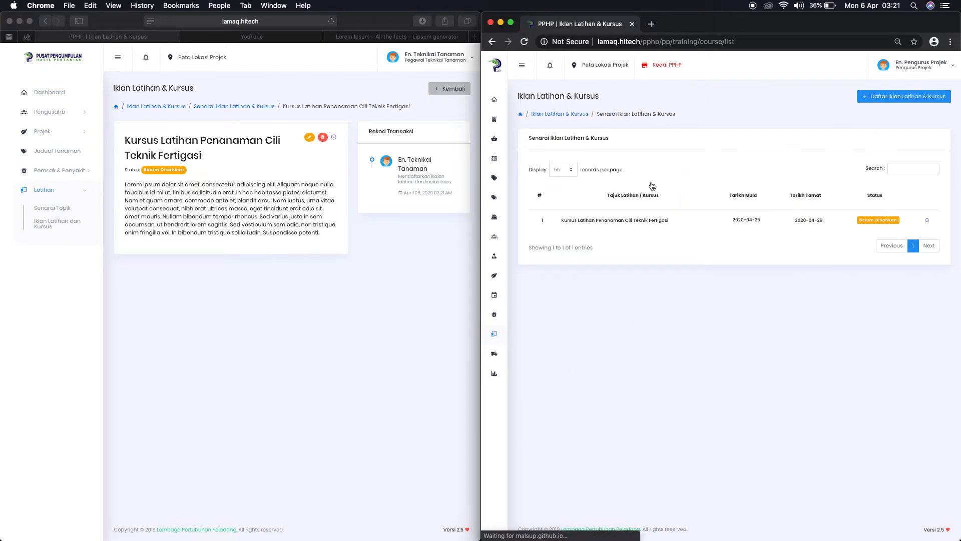
click(646, 222)
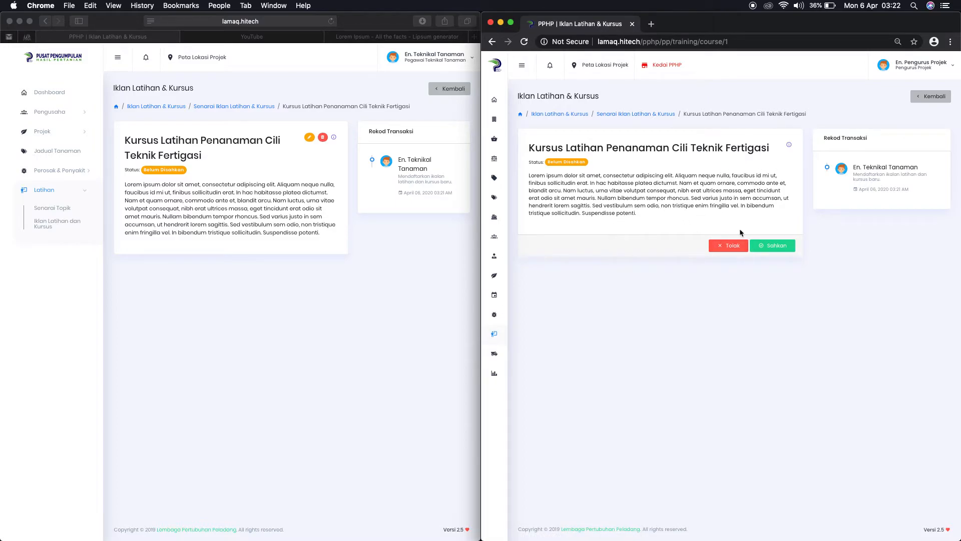
Step: Reject the chili fertigation course ad, giving 'test' as the rejection reason
click(732, 246)
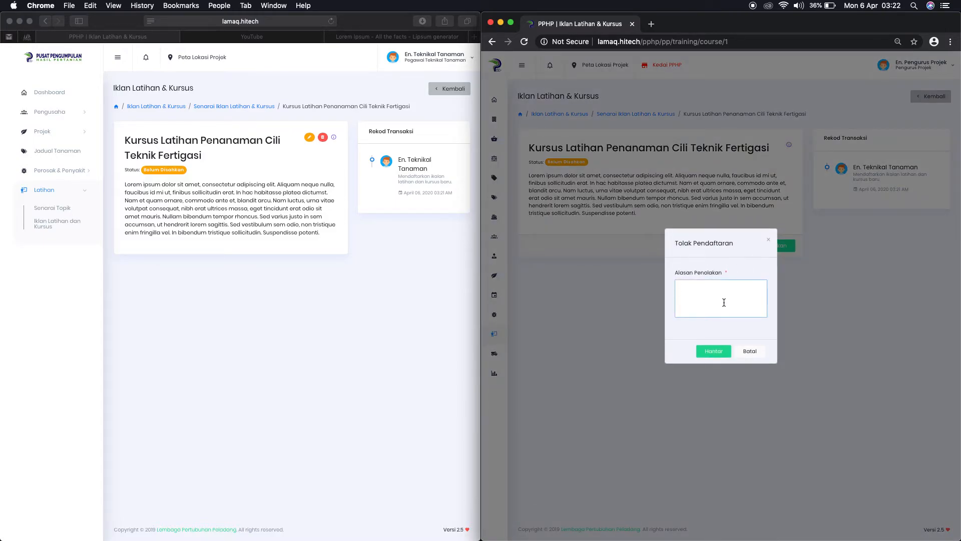
text(test penolakan)
click(722, 352)
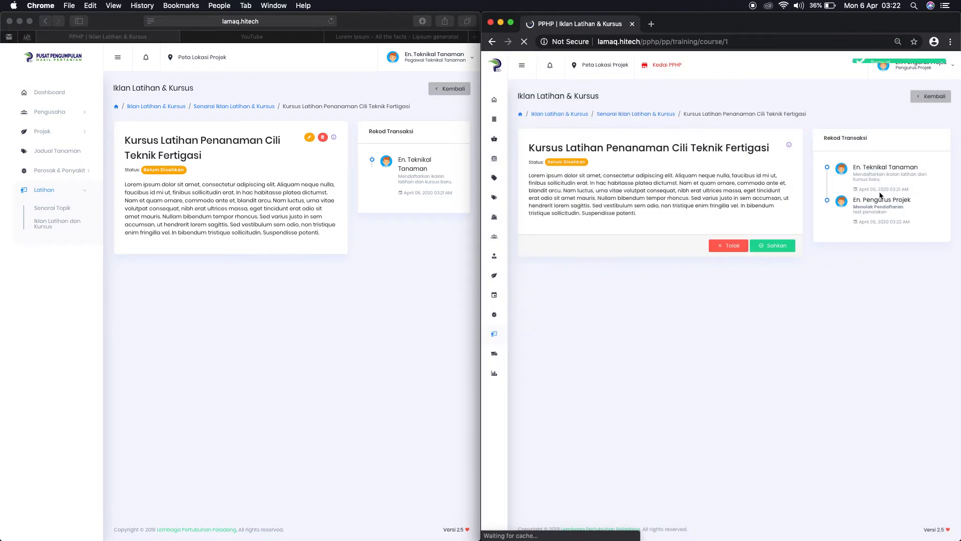
click(70, 68)
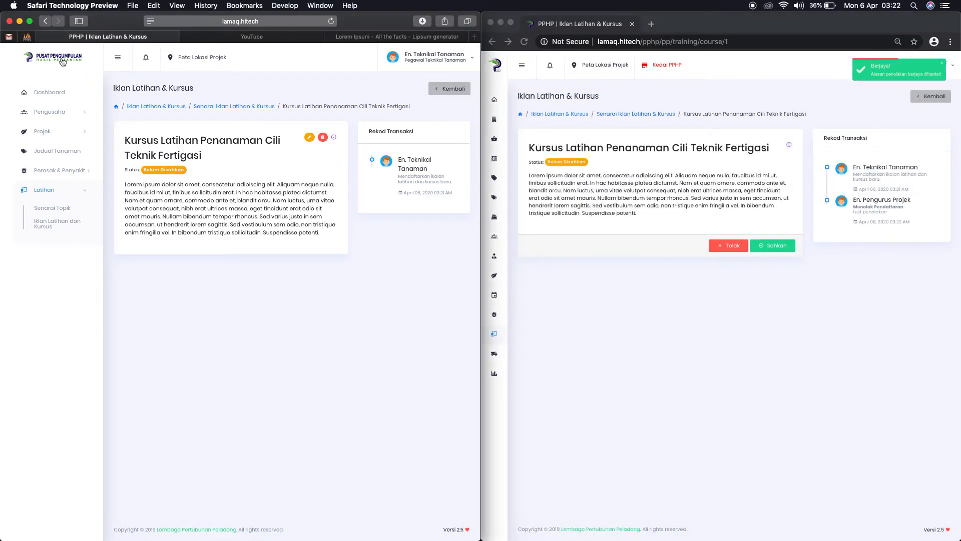
Step: As staff, open the rejected course ad from notifications, review its rejection reason, and start editing
click(60, 60)
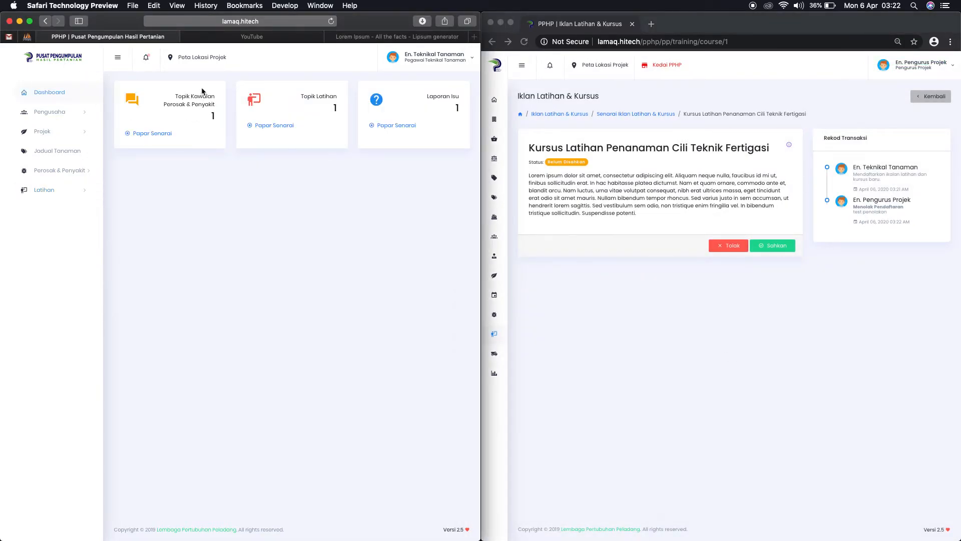
click(146, 58)
click(184, 99)
drag(400, 218, 415, 217)
click(309, 137)
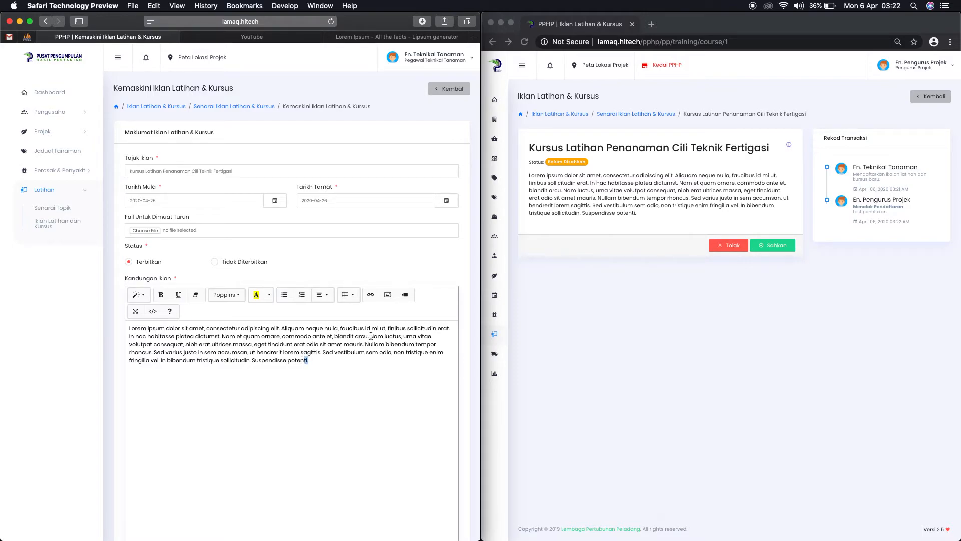
Step: Bold 'Nam luctus', give the 'Sed varius' sentence a red background, and save the ad
drag(369, 336, 399, 336)
click(161, 294)
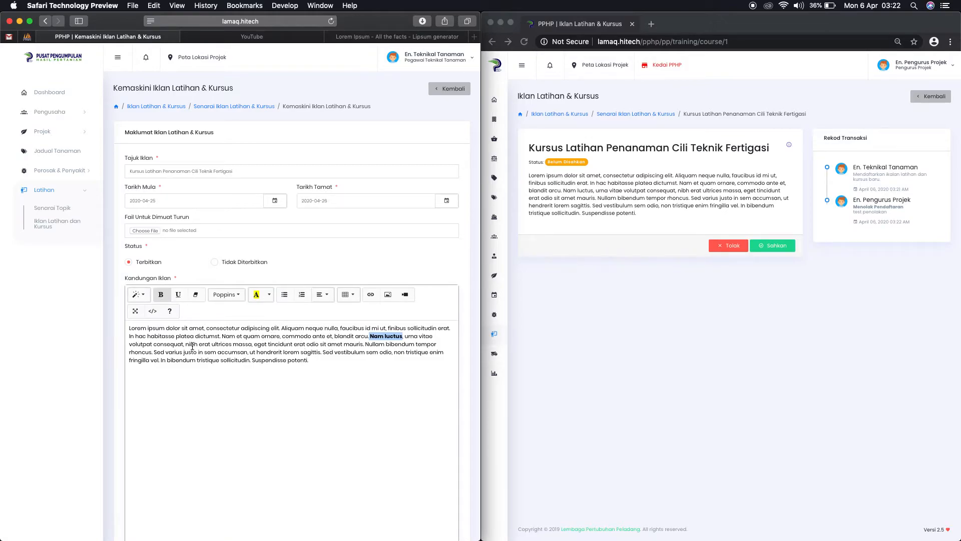
drag(155, 352, 319, 352)
click(269, 294)
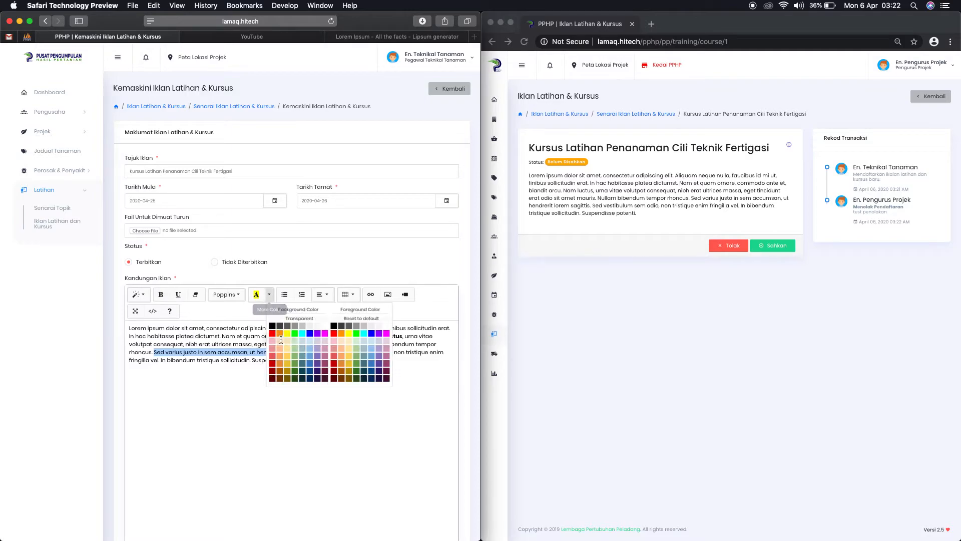
click(257, 345)
click(339, 364)
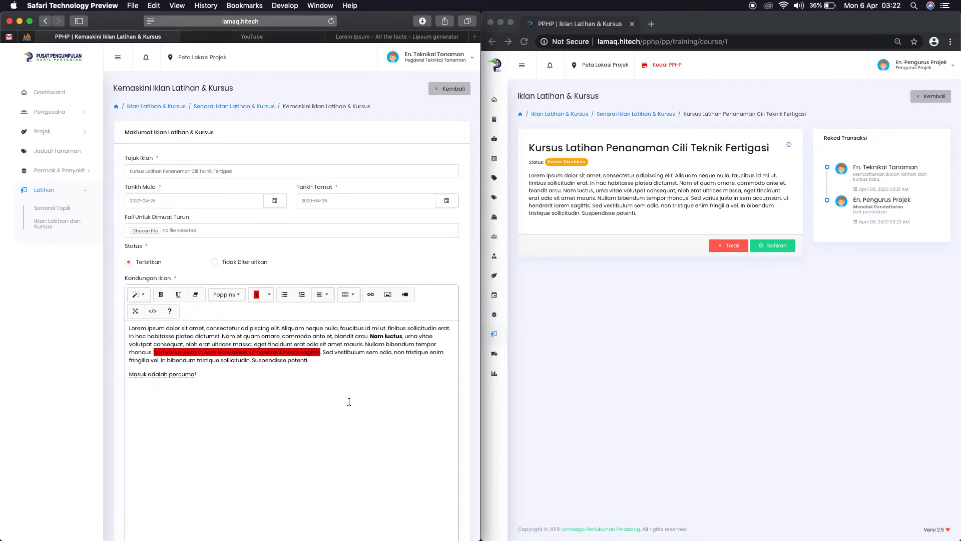
scroll(349, 402, down, 3)
click(435, 496)
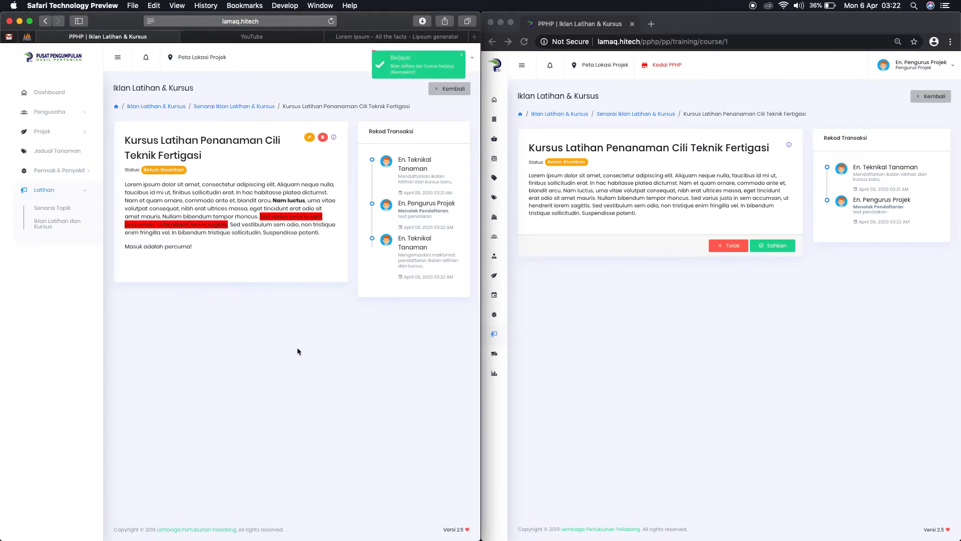
Step: As project manager, open the updated course ad from notifications and approve it with Sahkan, confirming 'Ya, Pasti!'
click(497, 67)
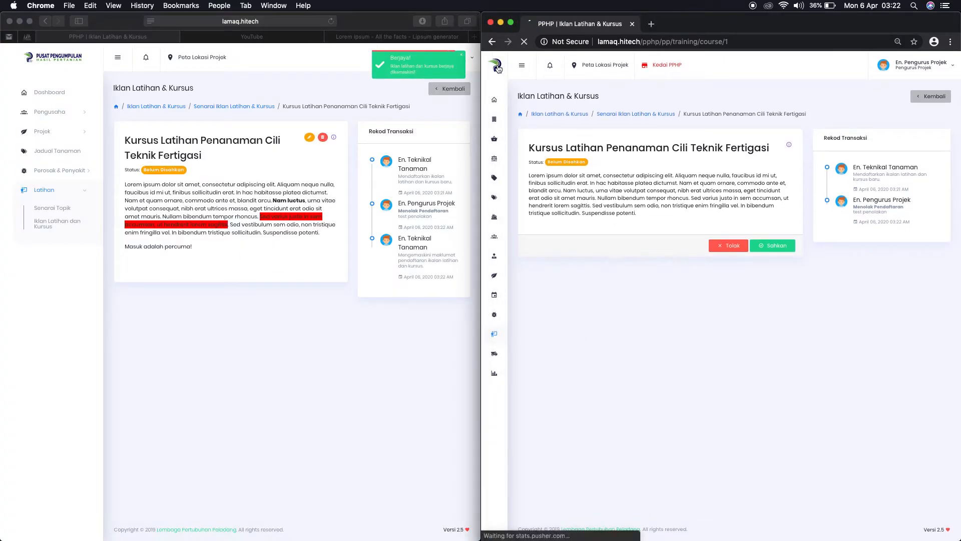
click(552, 66)
click(589, 111)
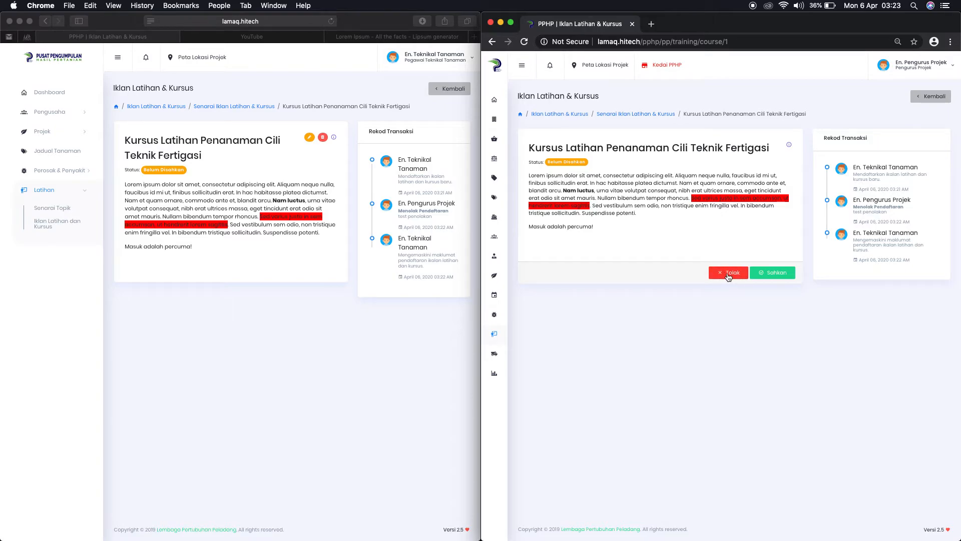
click(772, 272)
click(751, 332)
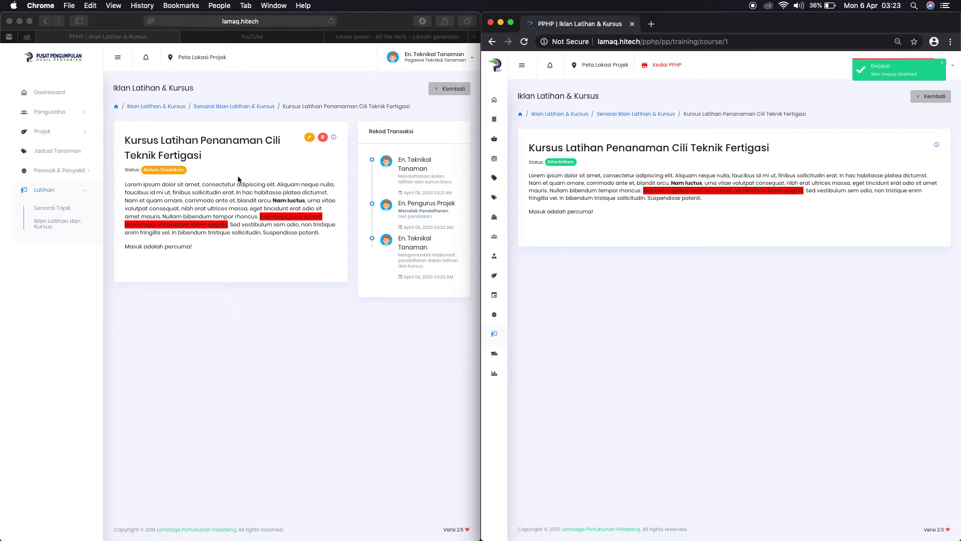
click(45, 58)
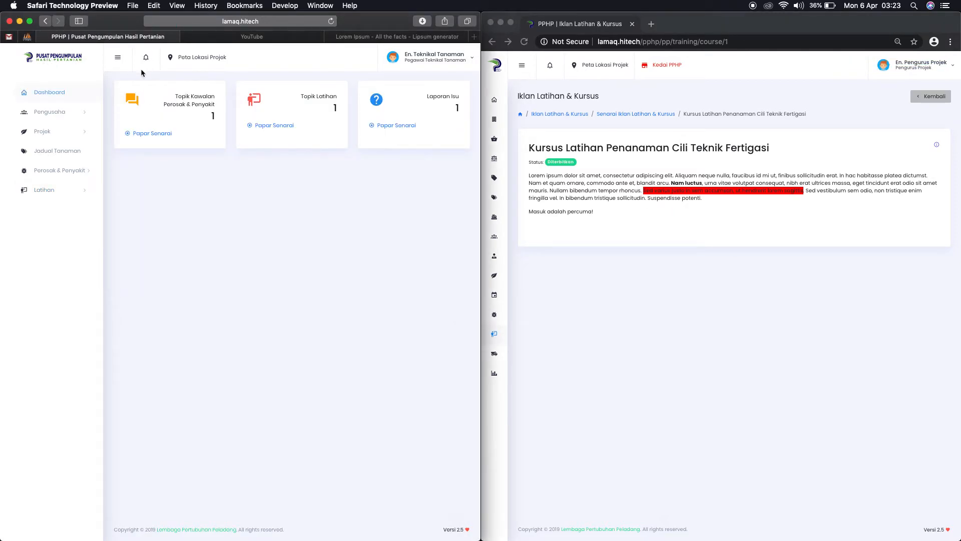
Step: As technical officer, view the chili course under Iklan Latihan dan Kursus, then log out
click(146, 58)
click(69, 191)
click(62, 221)
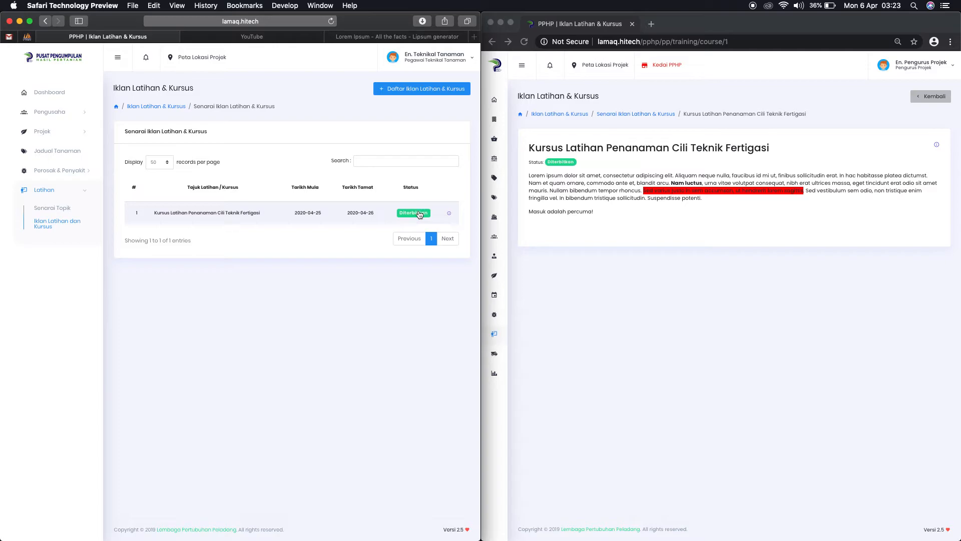
click(252, 213)
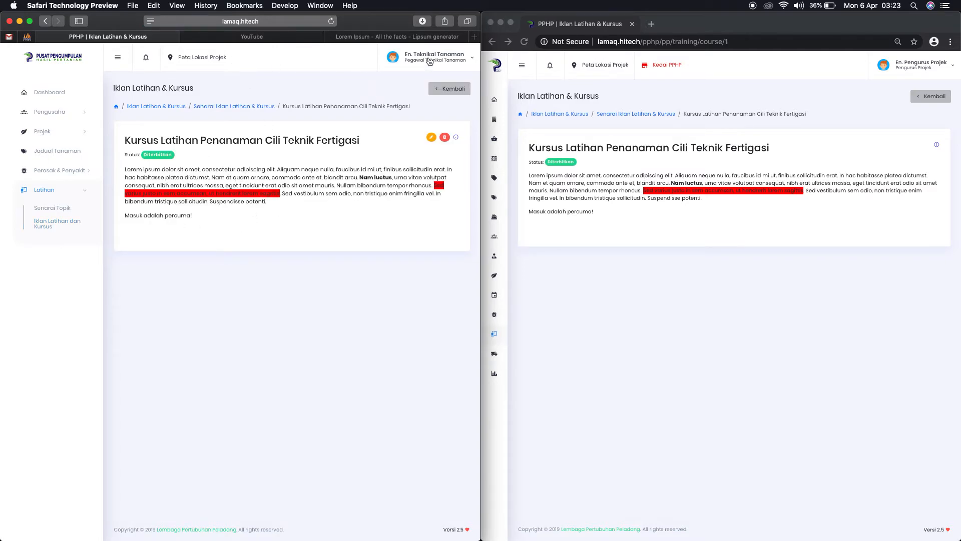
click(428, 61)
click(415, 98)
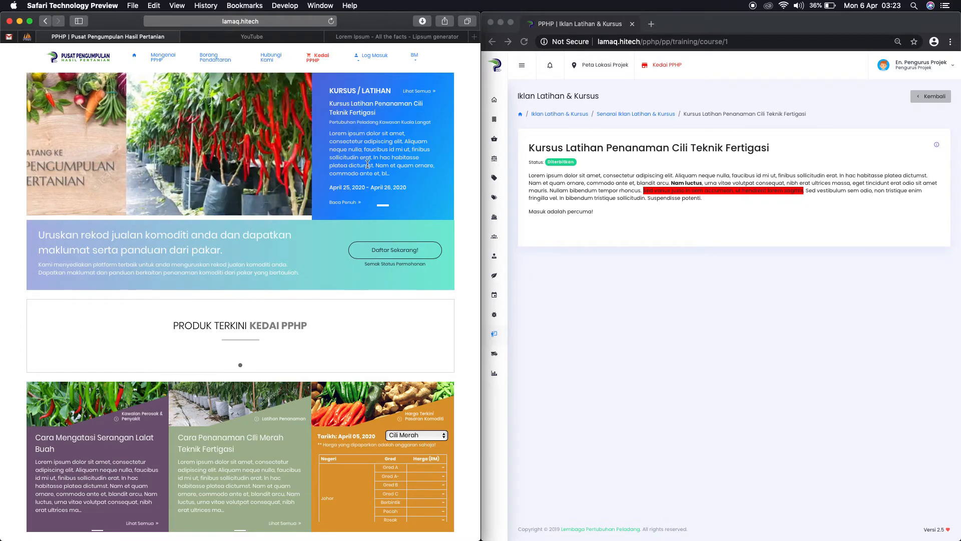
drag(331, 188, 408, 187)
drag(329, 121, 432, 120)
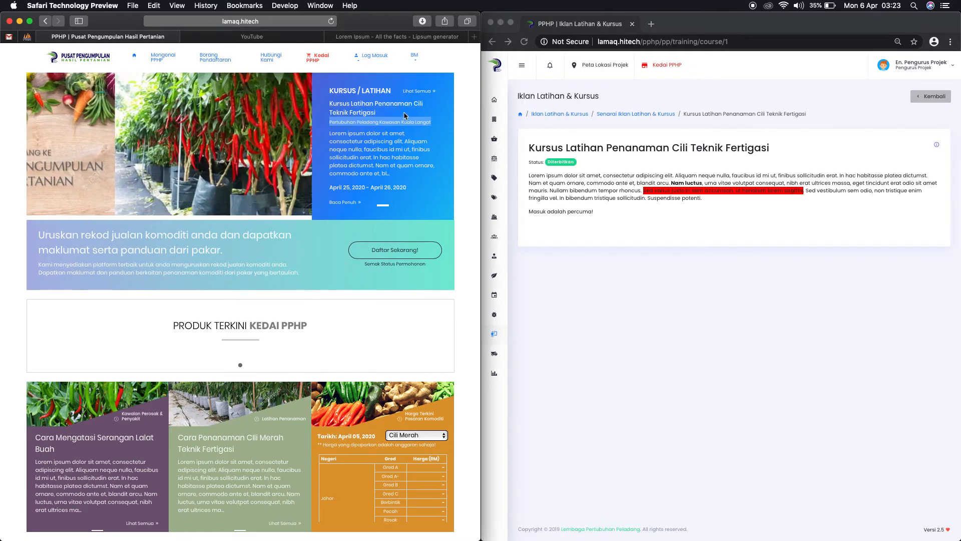
click(416, 93)
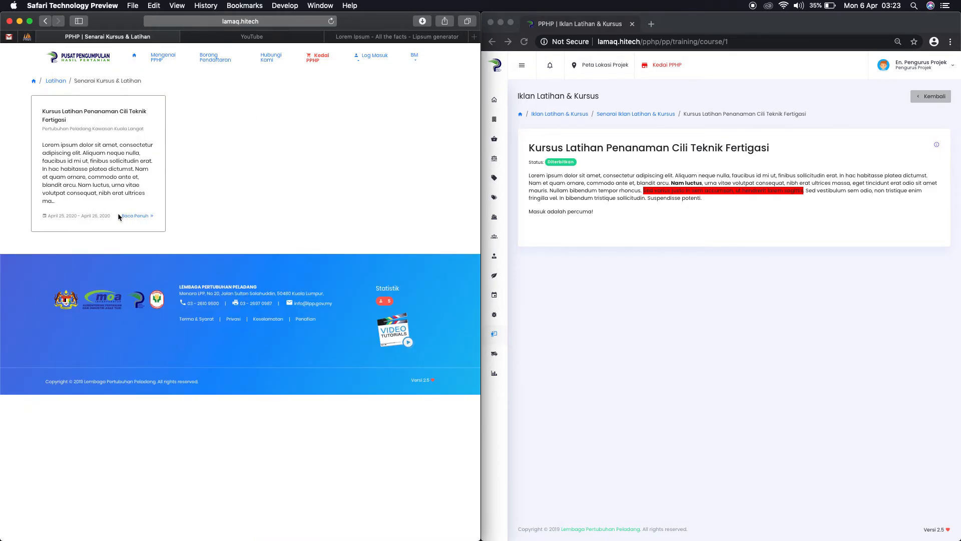
click(93, 60)
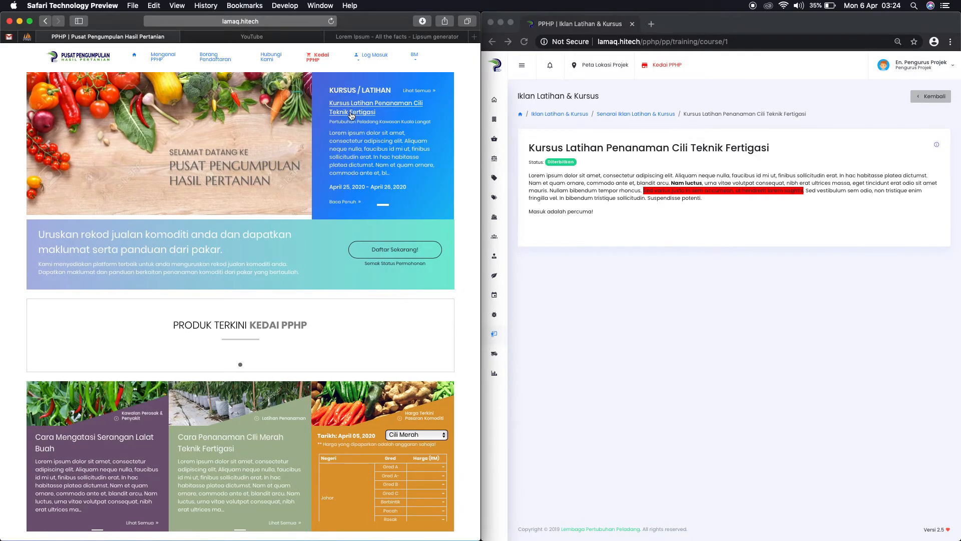
scroll(351, 115, up, 1)
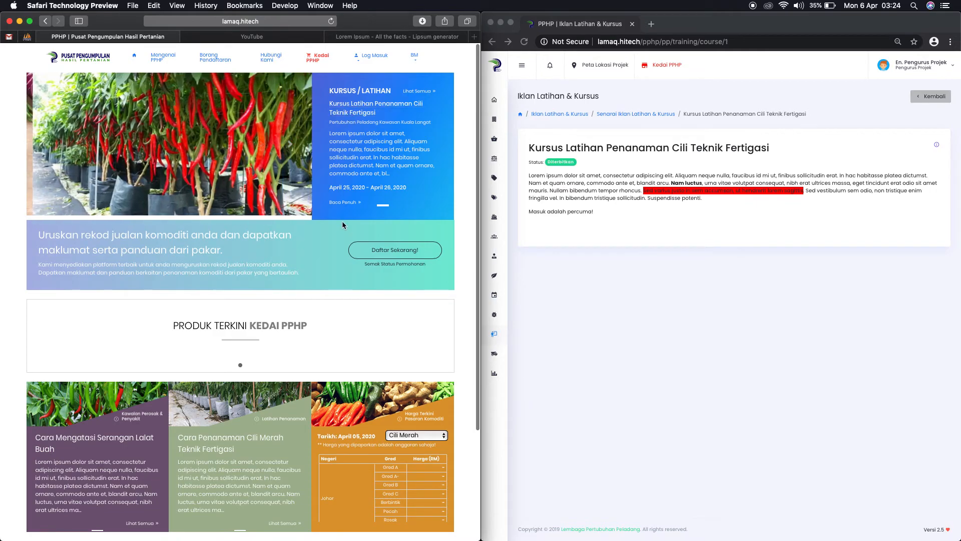
click(343, 204)
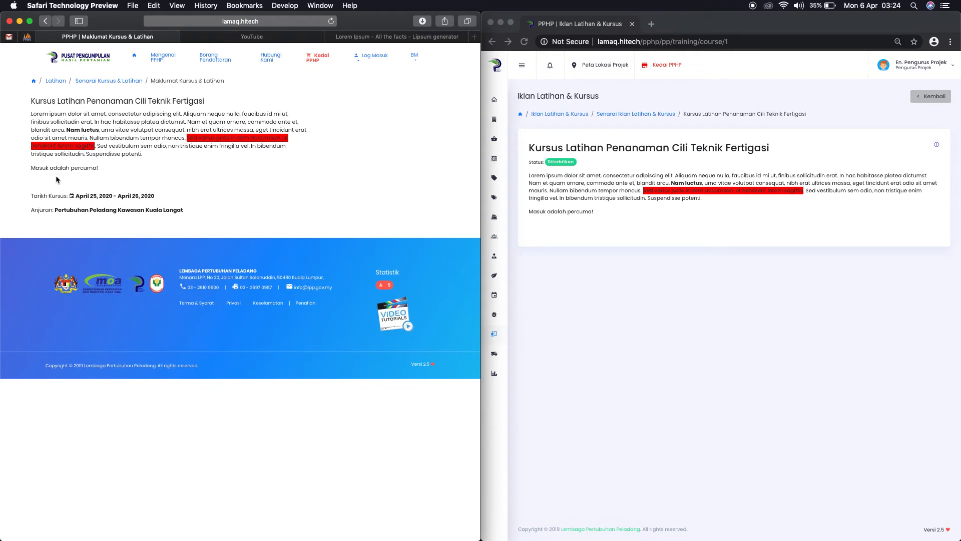
drag(57, 209, 206, 212)
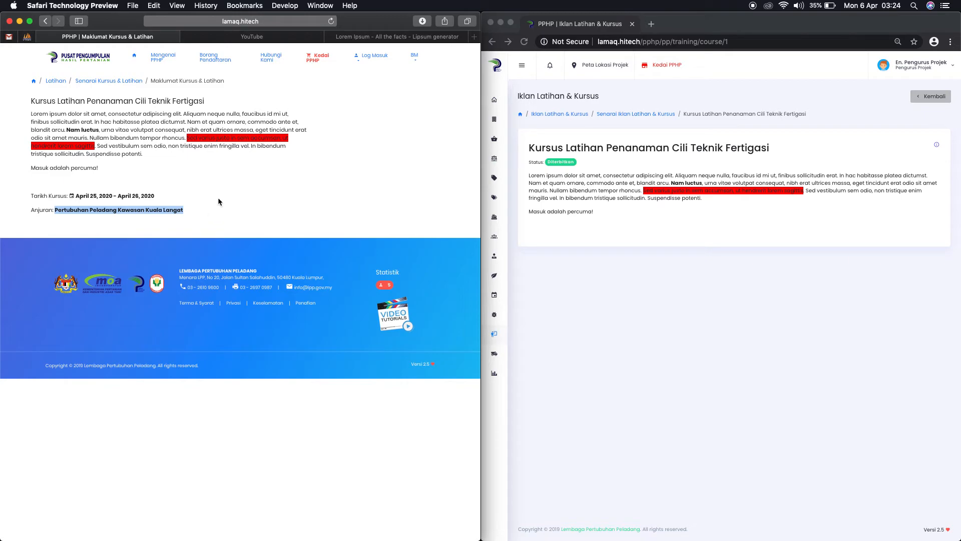
drag(218, 199, 73, 192)
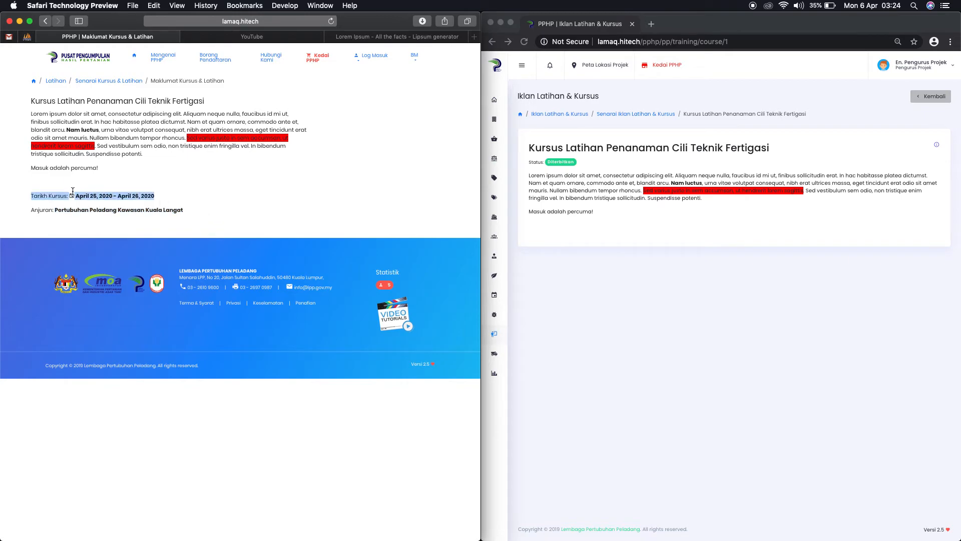
click(65, 63)
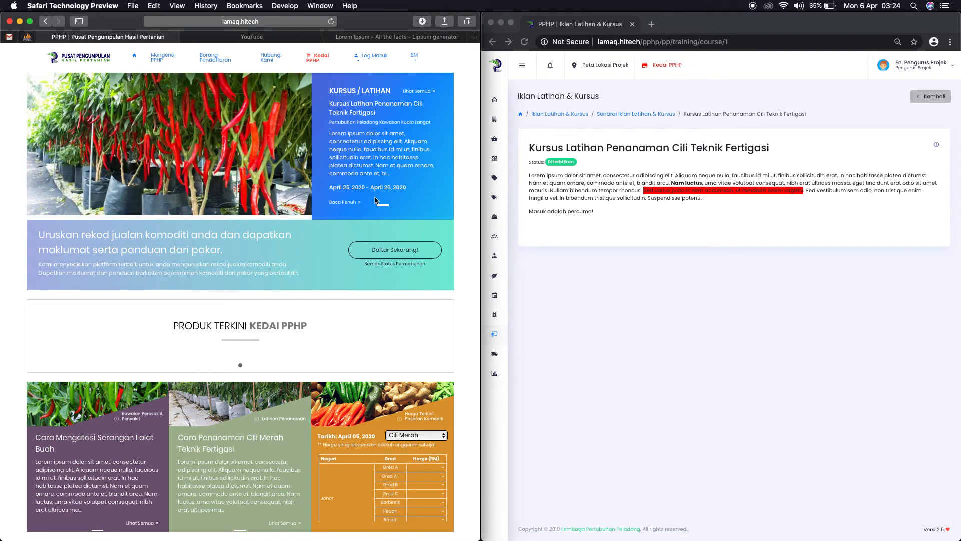
drag(343, 188, 355, 187)
Step: Log in through Log Masuk > Pengusaha with the entrepreneur's ID and password
click(374, 56)
click(379, 78)
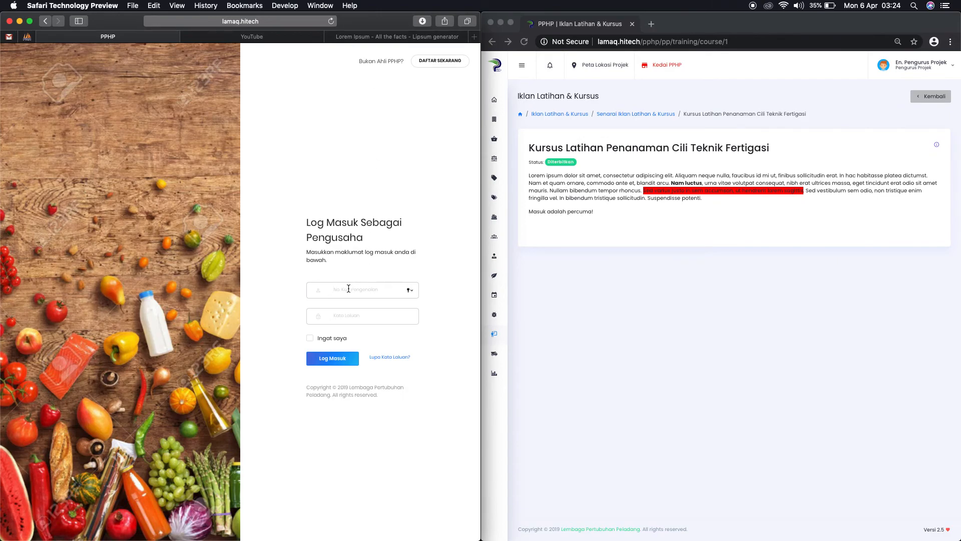
text(1010)
click(337, 314)
text(10)
click(328, 360)
click(233, 107)
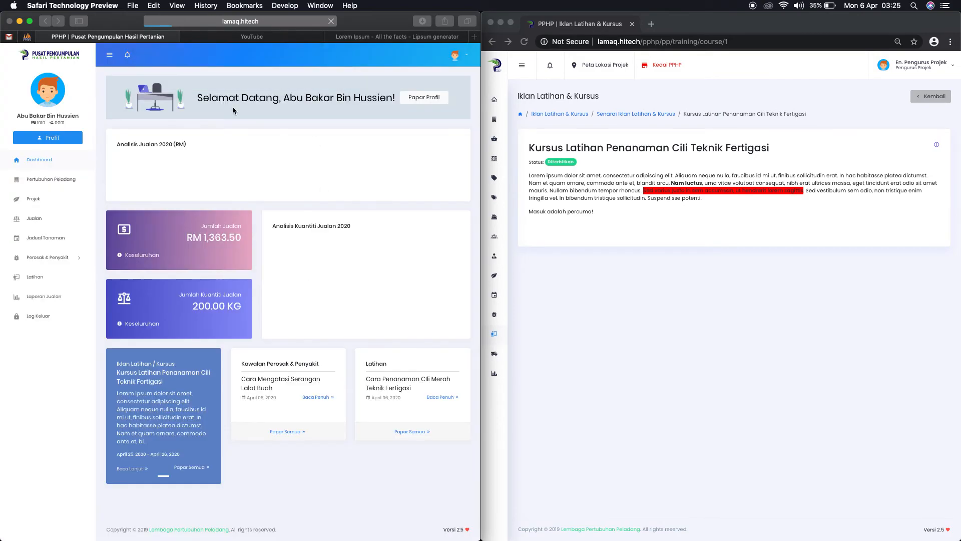
scroll(173, 420, down, 2)
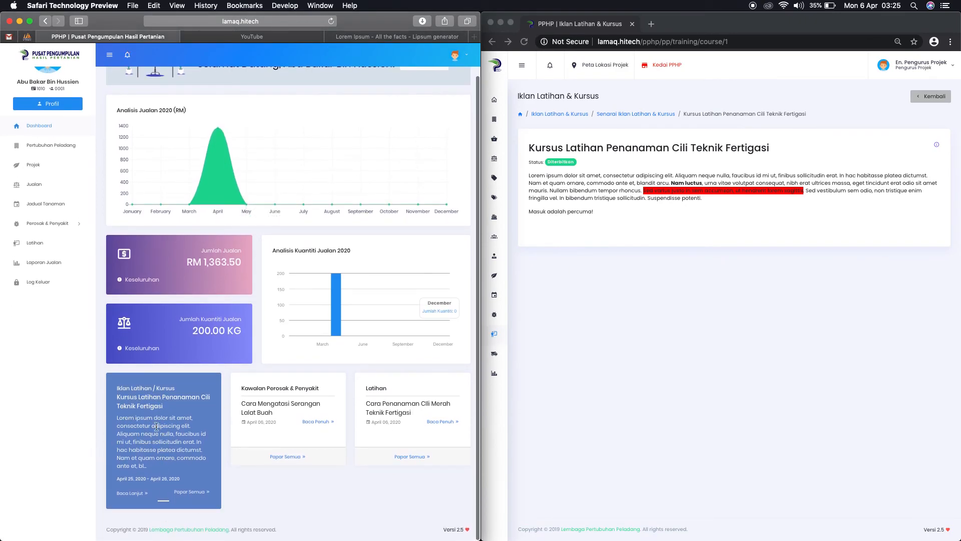
scroll(187, 480, down, 1)
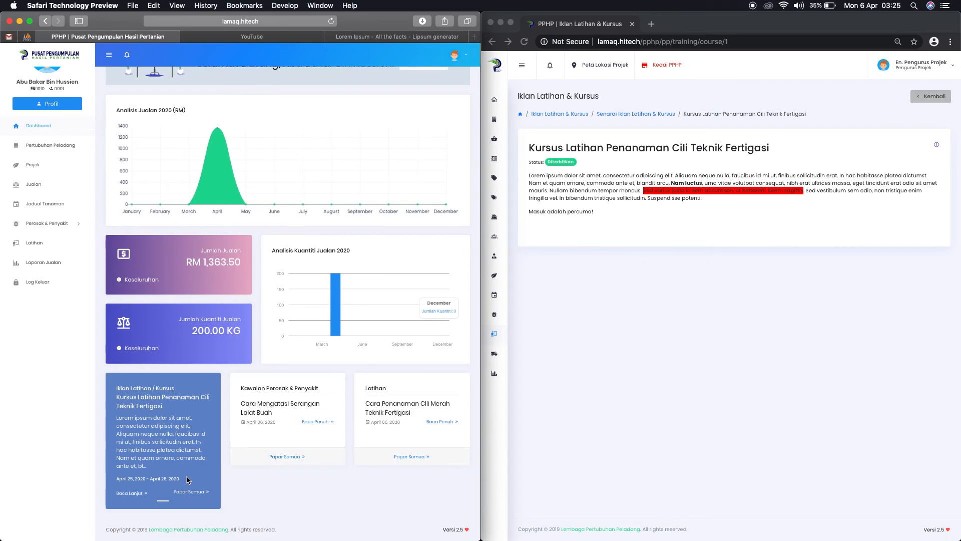
scroll(40, 131, up, 2)
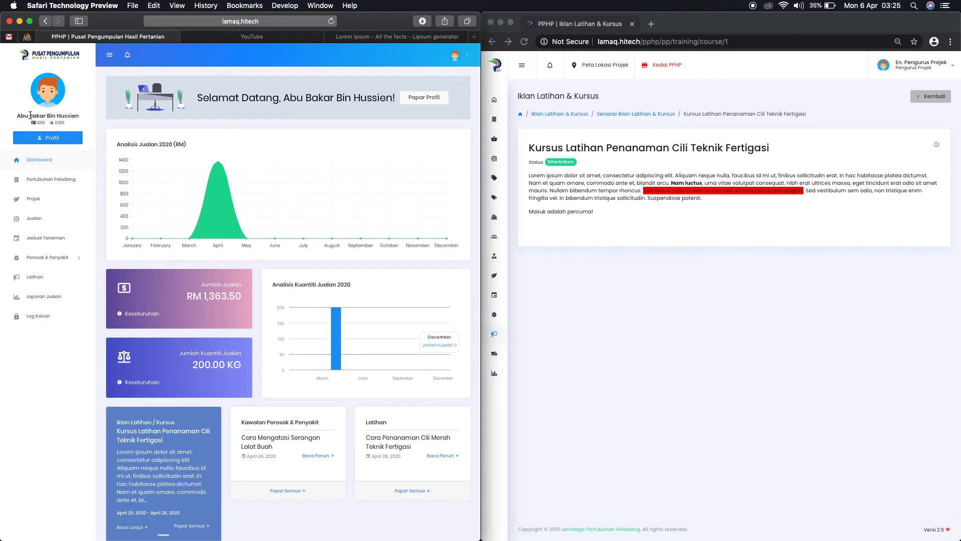
drag(17, 115, 55, 116)
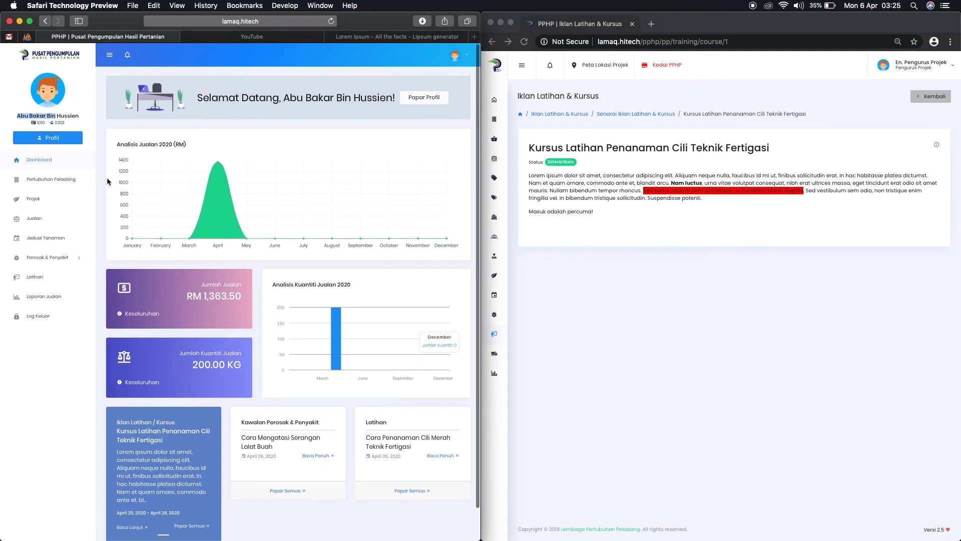
scroll(104, 171, down, 2)
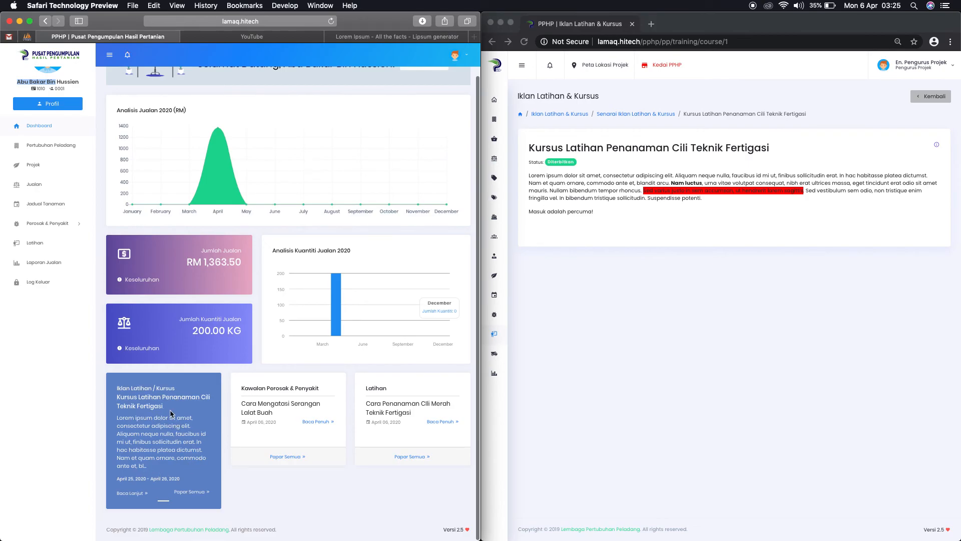
click(139, 494)
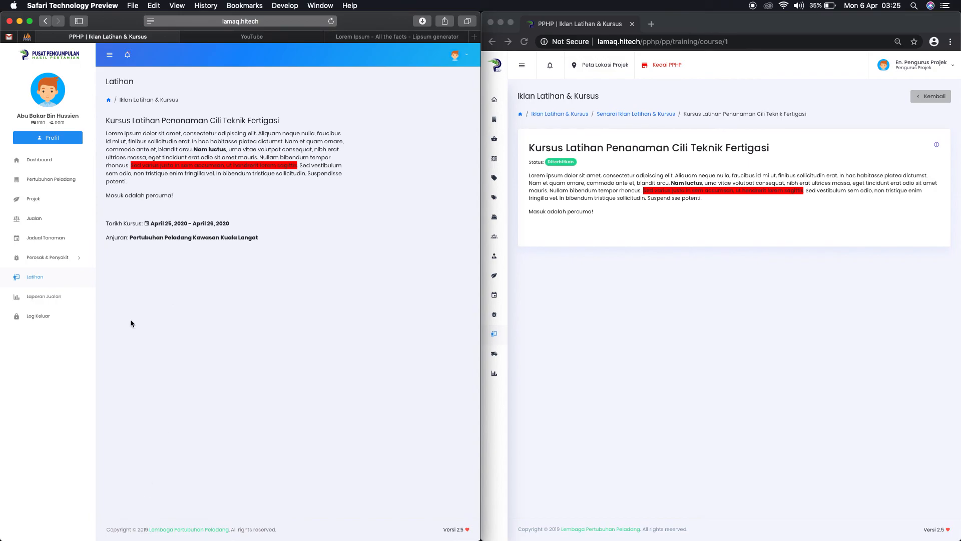
click(38, 278)
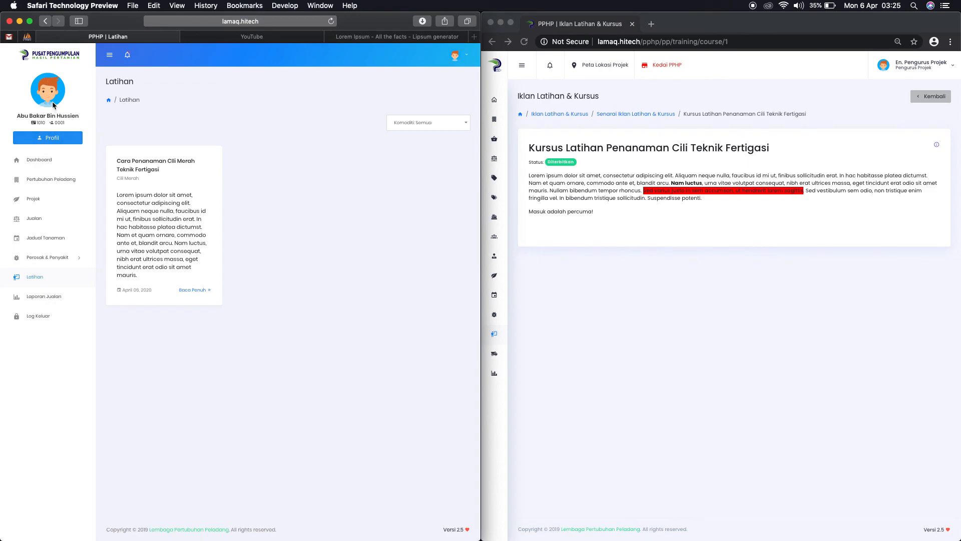
click(38, 61)
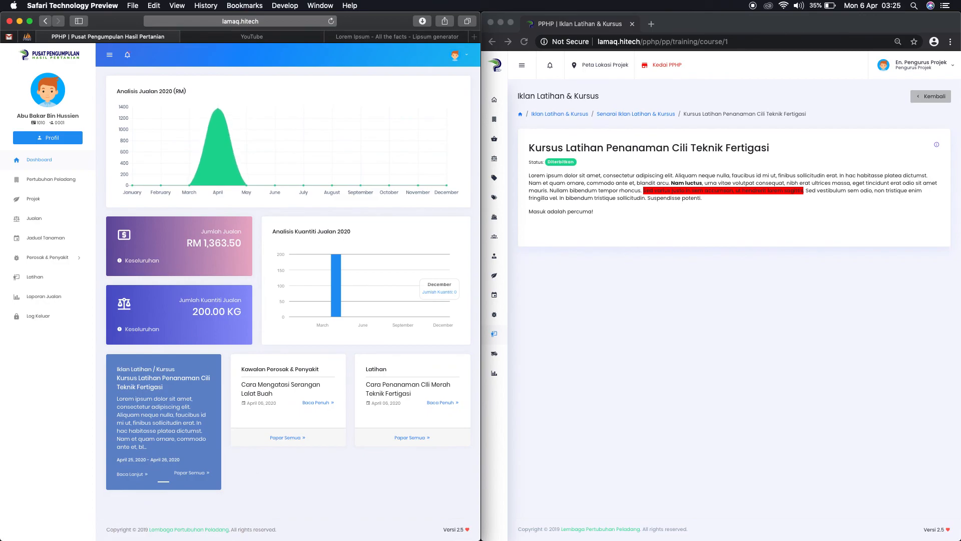